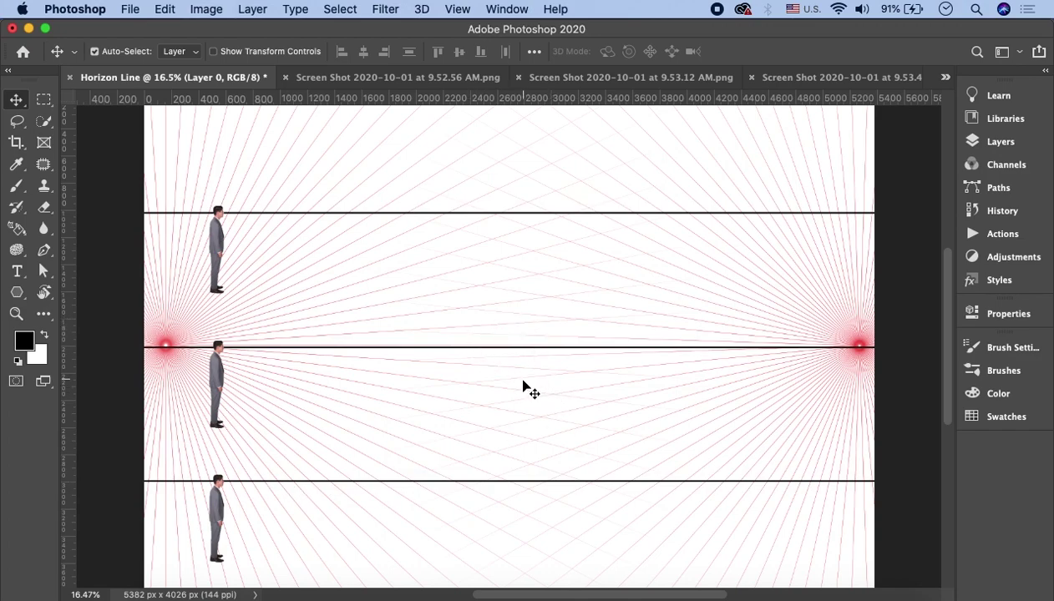
# Draw a small ellipse circle on the middle horizon line.
pyautogui.click(17, 291)
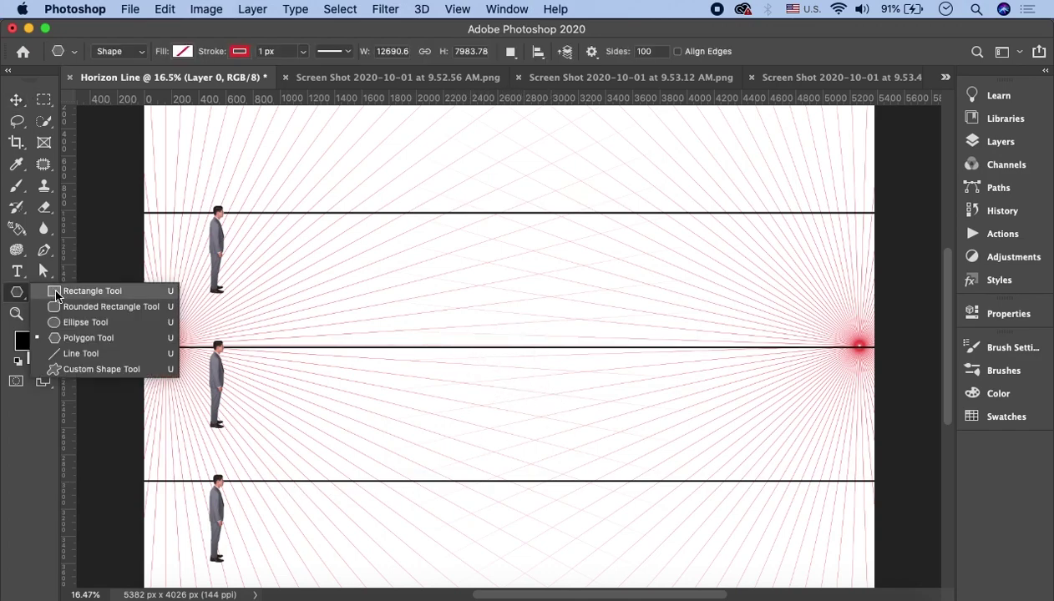
pyautogui.click(63, 321)
pyautogui.moveTo(506, 347); pyautogui.dragTo(543, 306)
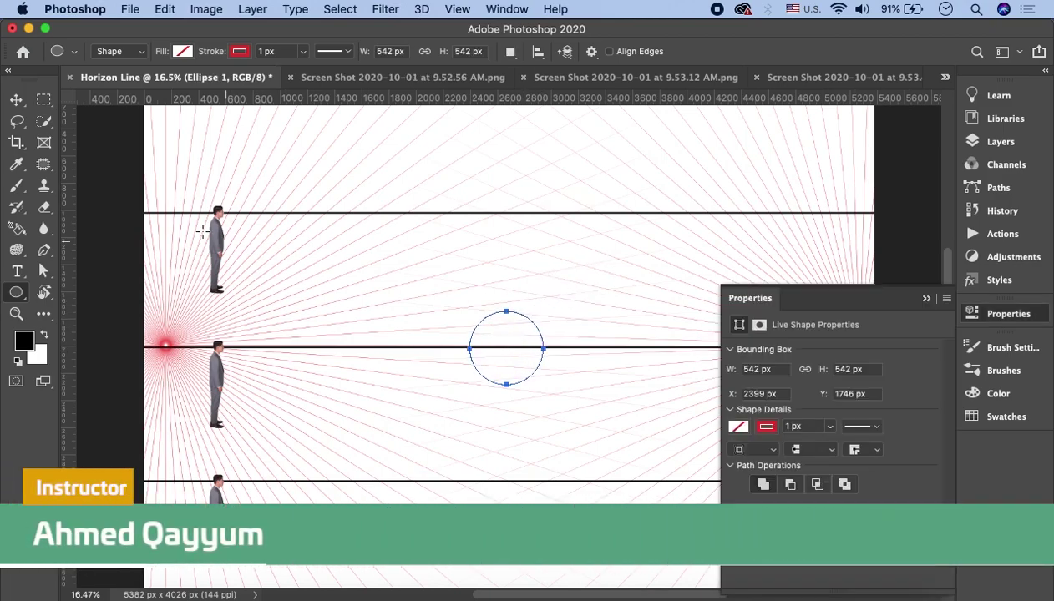
pyautogui.click(16, 99)
pyautogui.click(926, 298)
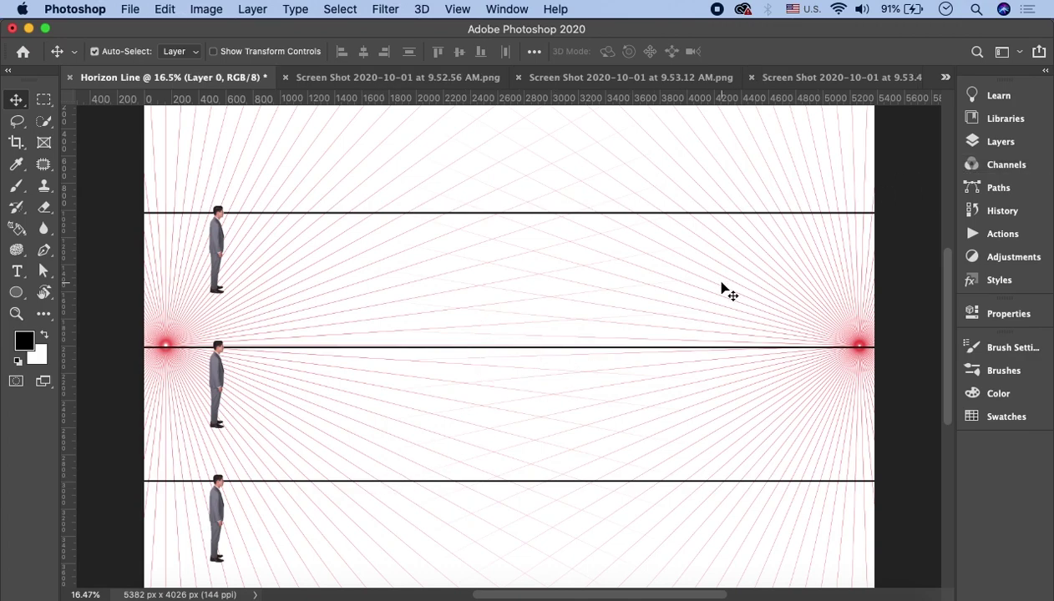
# On the background layer, sketch a first box face along the grid, then undo it.
pyautogui.click(316, 113)
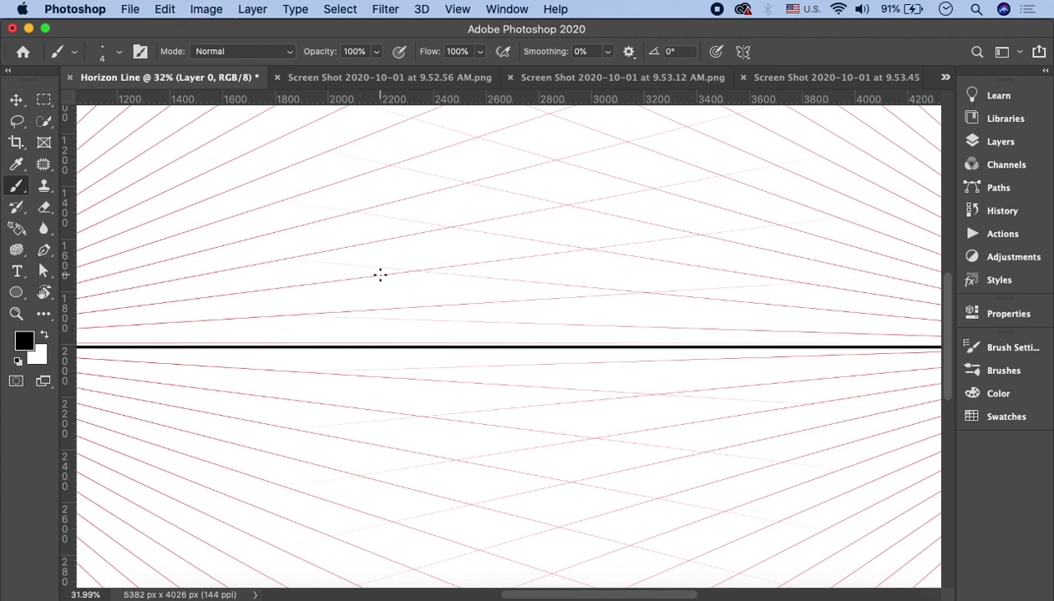
pyautogui.moveTo(380, 275); pyautogui.dragTo(380, 409)
pyautogui.keyDown('shift'); pyautogui.click(257, 397); pyautogui.keyUp('shift')
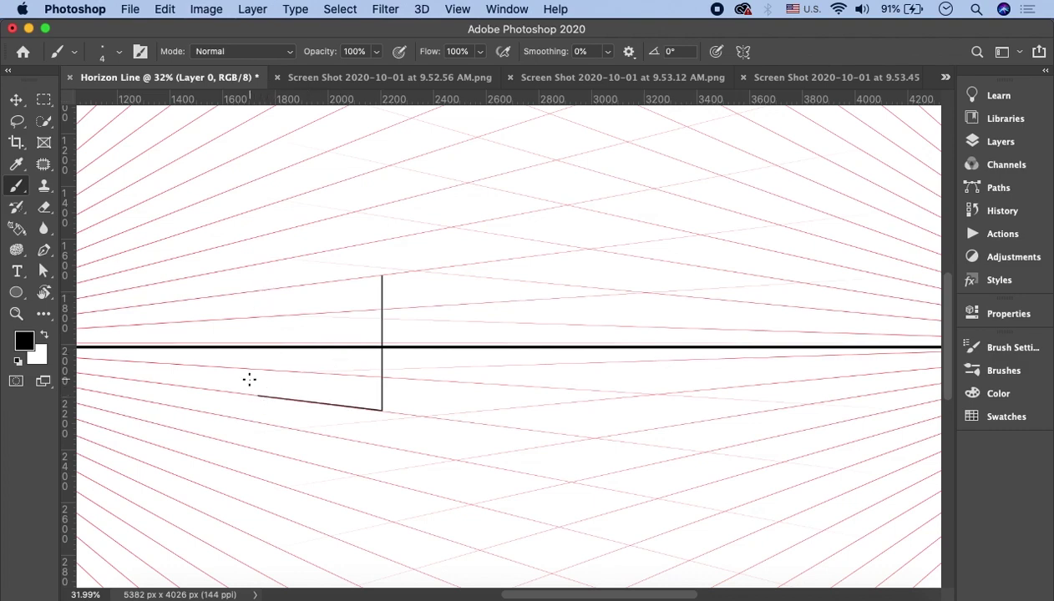
pyautogui.moveTo(260, 359); pyautogui.dragTo(262, 300)
pyautogui.keyDown('shift'); pyautogui.click(380, 276); pyautogui.keyUp('shift')
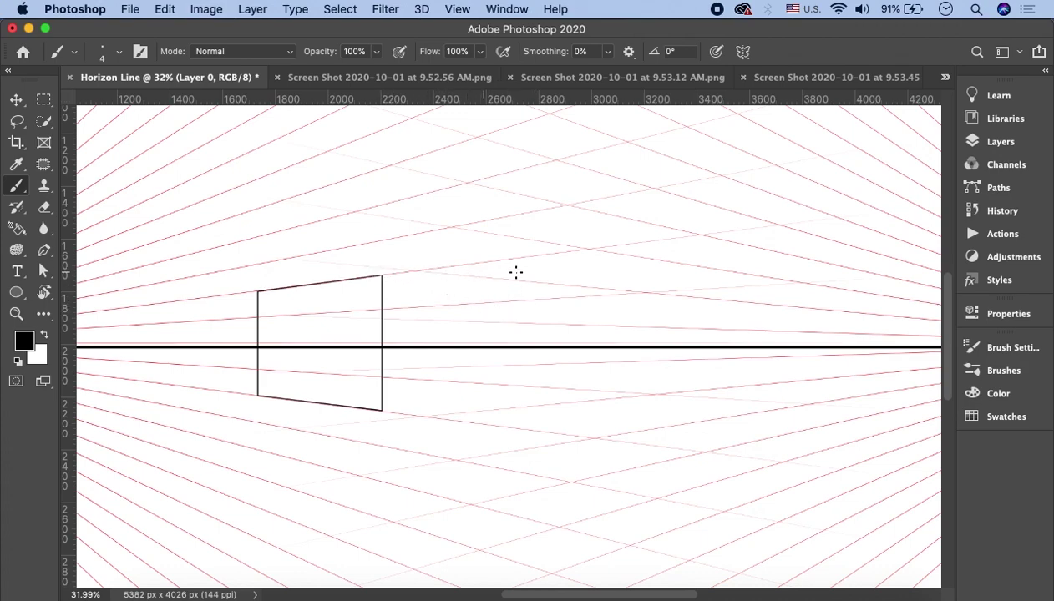
pyautogui.press('super+z')
pyautogui.press('super+z')
pyautogui.press('super+z')
pyautogui.press('super+z')
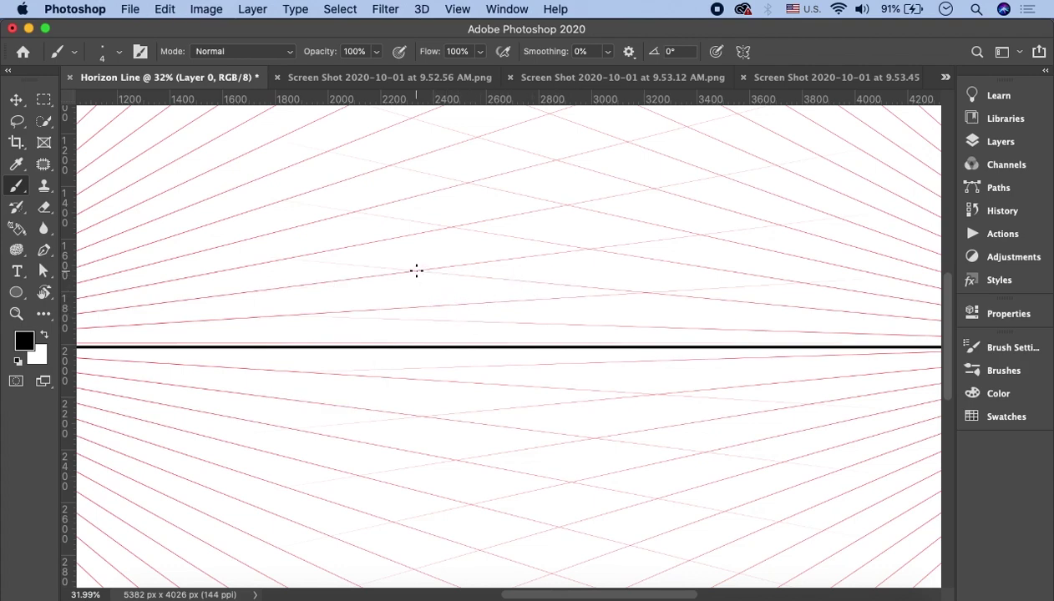
# Redraw the box's vertical, top and bottom edges along the converging grid lines.
pyautogui.moveTo(419, 288); pyautogui.dragTo(426, 405)
pyautogui.keyDown('shift'); pyautogui.click(301, 402); pyautogui.keyUp('shift')
pyautogui.moveTo(300, 402); pyautogui.dragTo(302, 286)
pyautogui.keyDown('shift'); pyautogui.click(416, 271); pyautogui.keyUp('shift')
pyautogui.keyDown('shift'); pyautogui.click(537, 283); pyautogui.keyUp('shift')
pyautogui.moveTo(536, 282); pyautogui.dragTo(536, 405)
pyautogui.keyDown('shift'); pyautogui.click(416, 415); pyautogui.keyUp('shift')
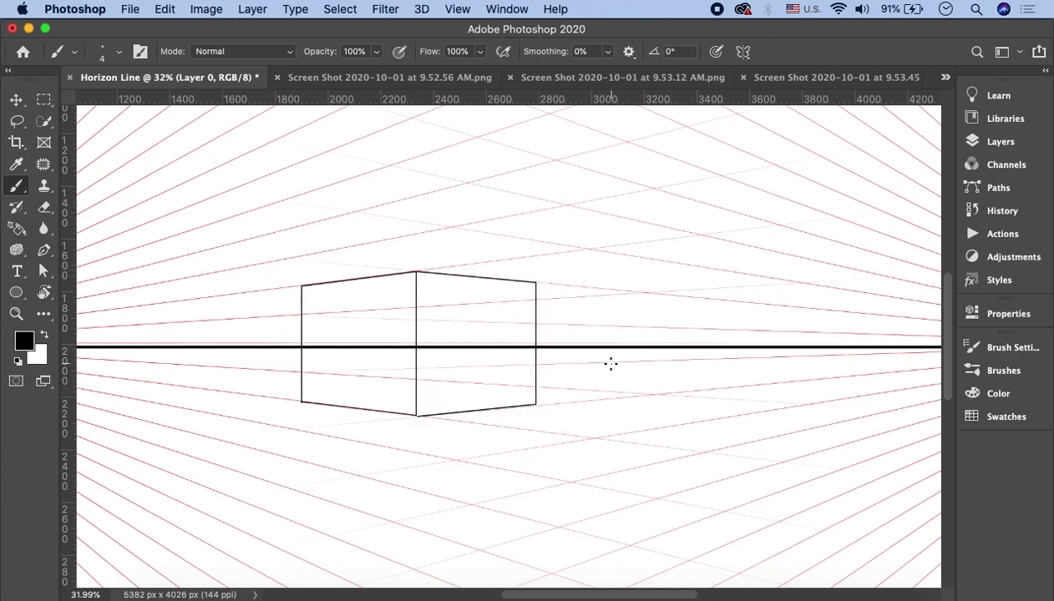
pyautogui.scroll(-3, 610, 364)
pyautogui.scroll(-2, 564, 358)
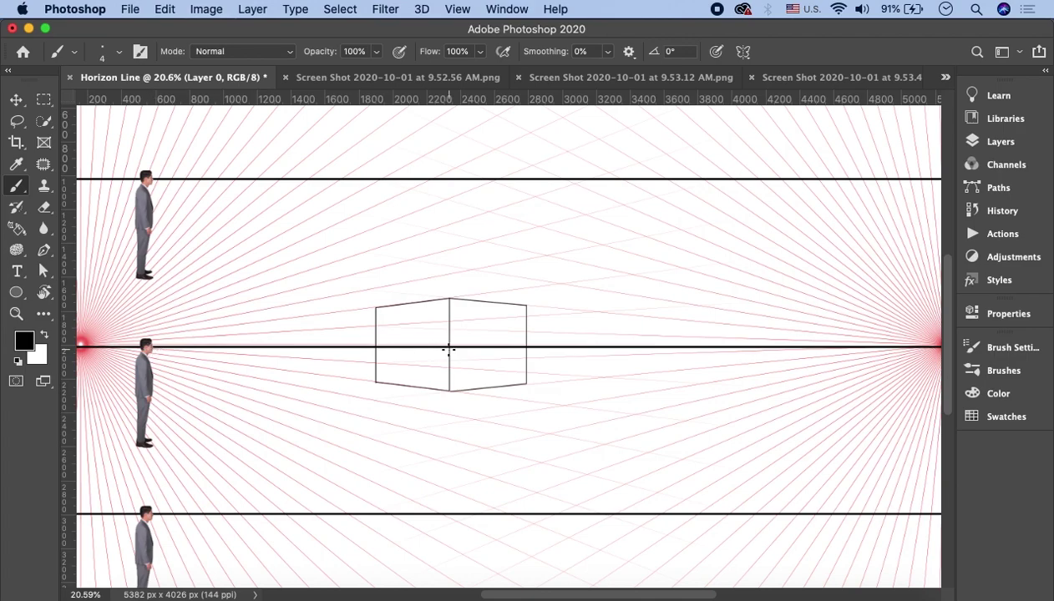
# Add a blank layer at the top and a white-filled layer below Layer 0.
pyautogui.click(1000, 141)
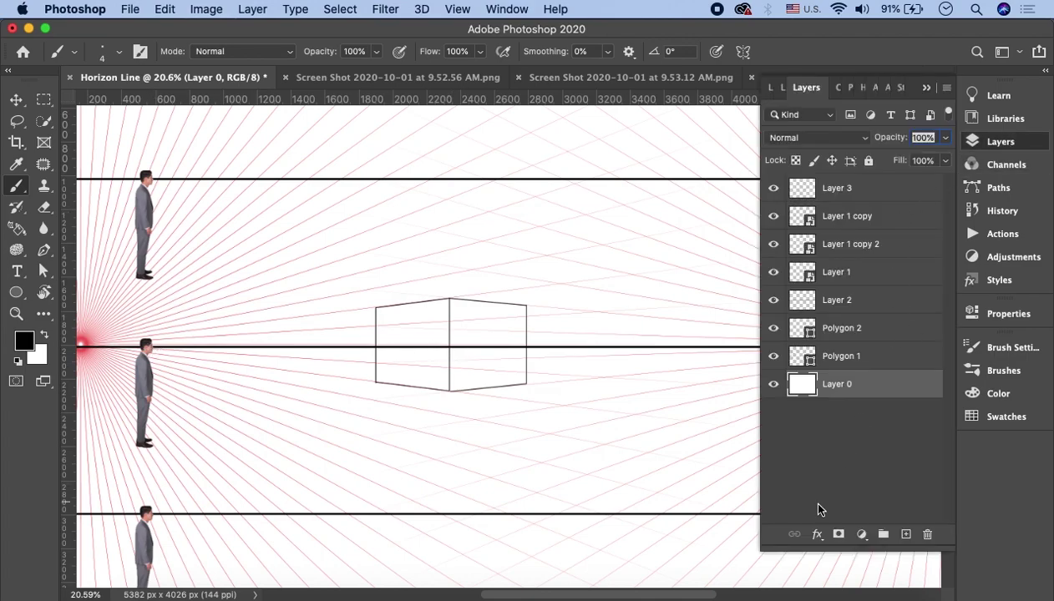
pyautogui.click(773, 384)
pyautogui.click(907, 535)
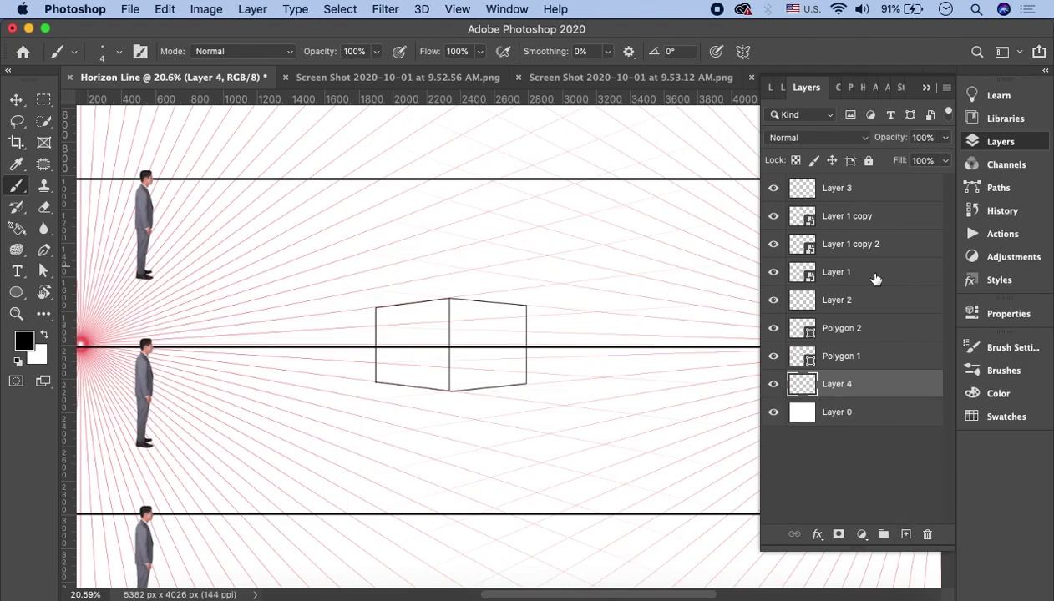
pyautogui.moveTo(792, 389); pyautogui.dragTo(810, 188)
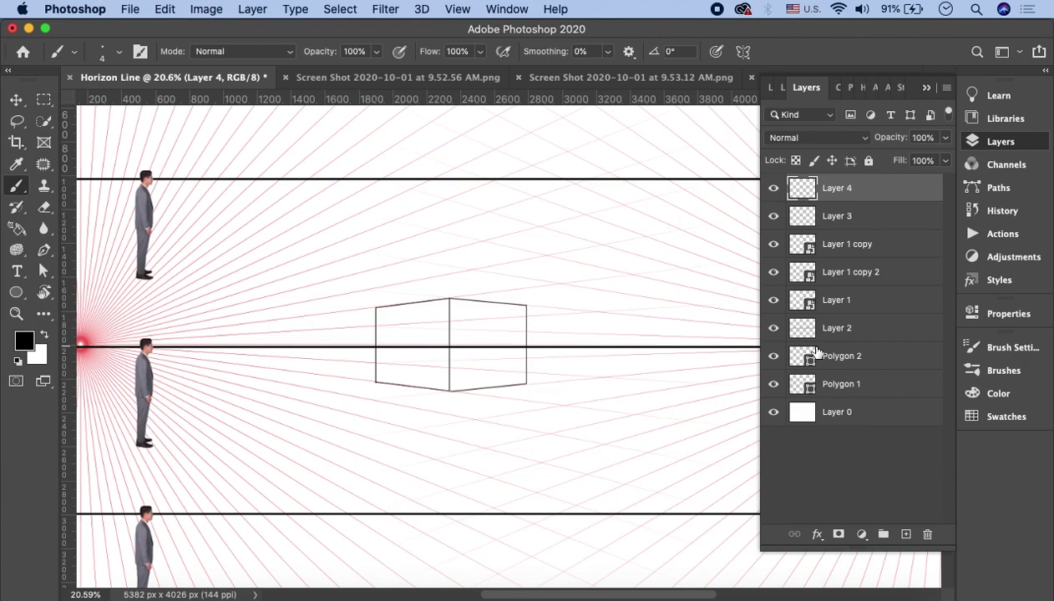
pyautogui.click(906, 534)
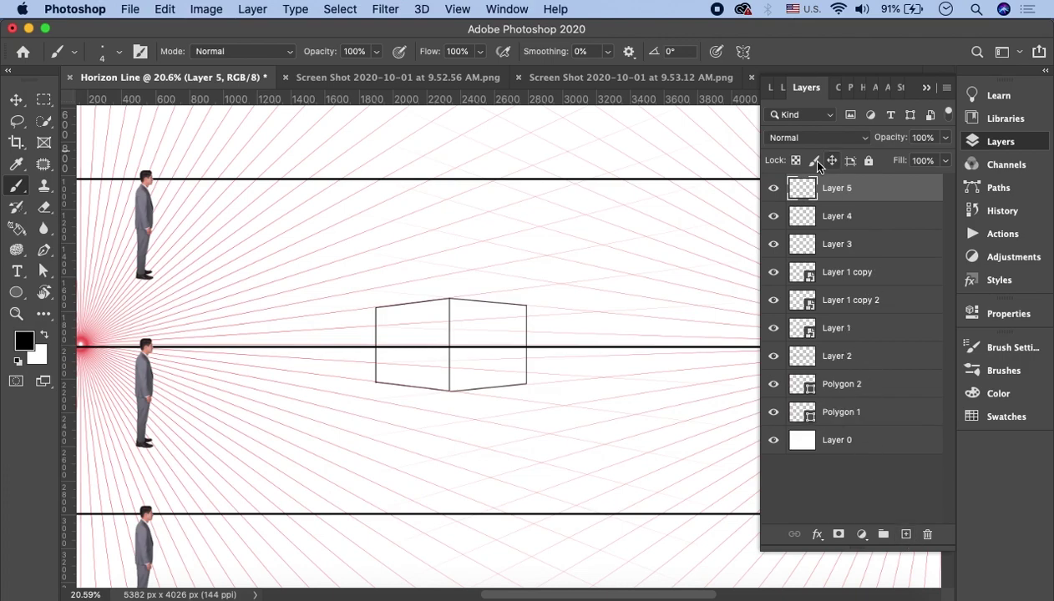
pyautogui.moveTo(808, 287); pyautogui.dragTo(818, 481)
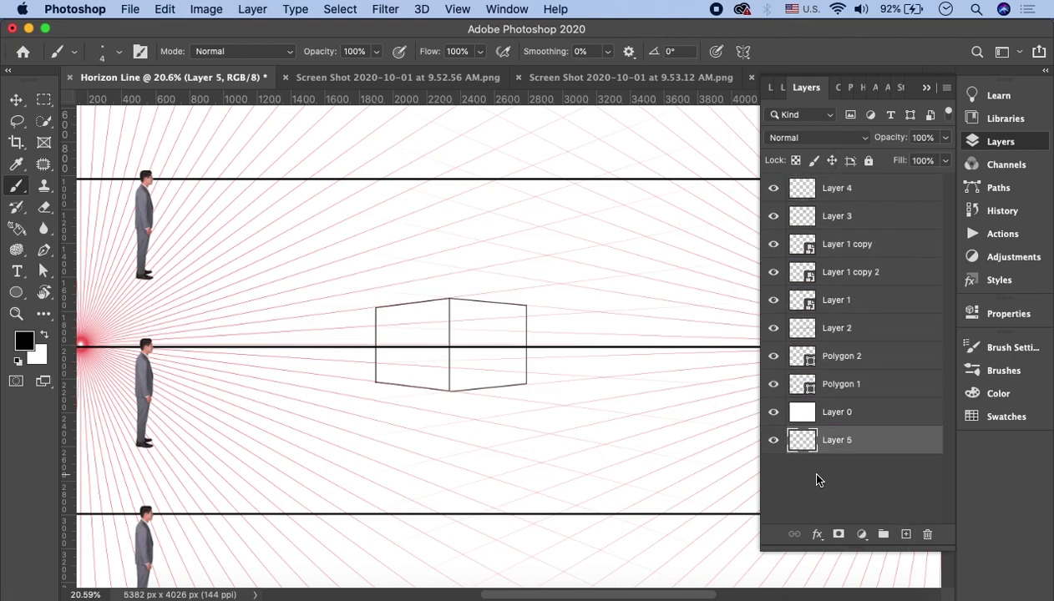
pyautogui.press('super+BackSpace')
# Hide the cube sketch layer, make Polygon 2 active, and fit the document in view.
pyautogui.click(775, 413)
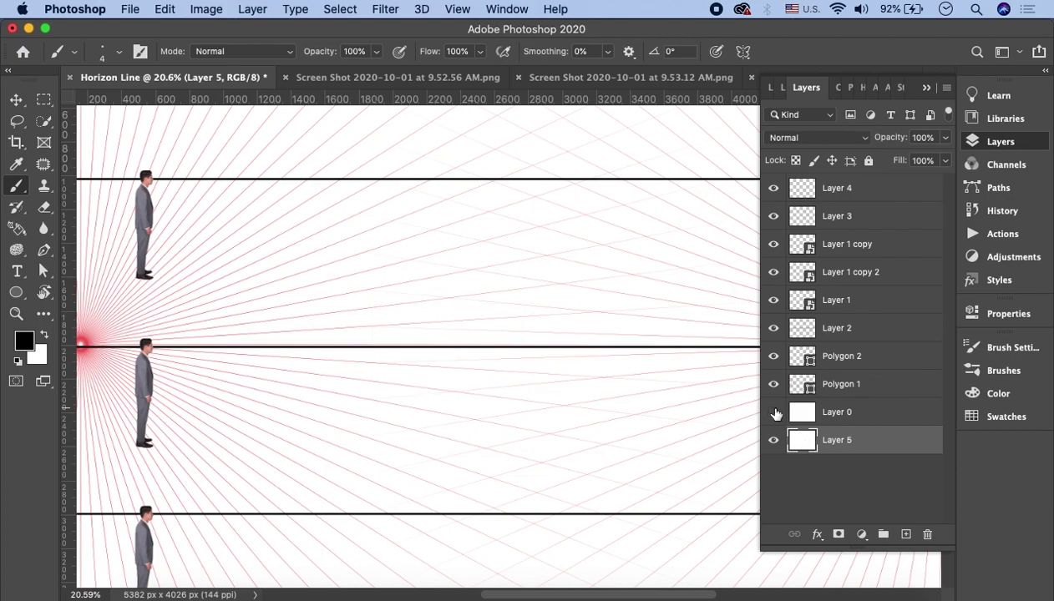
pyautogui.click(864, 187)
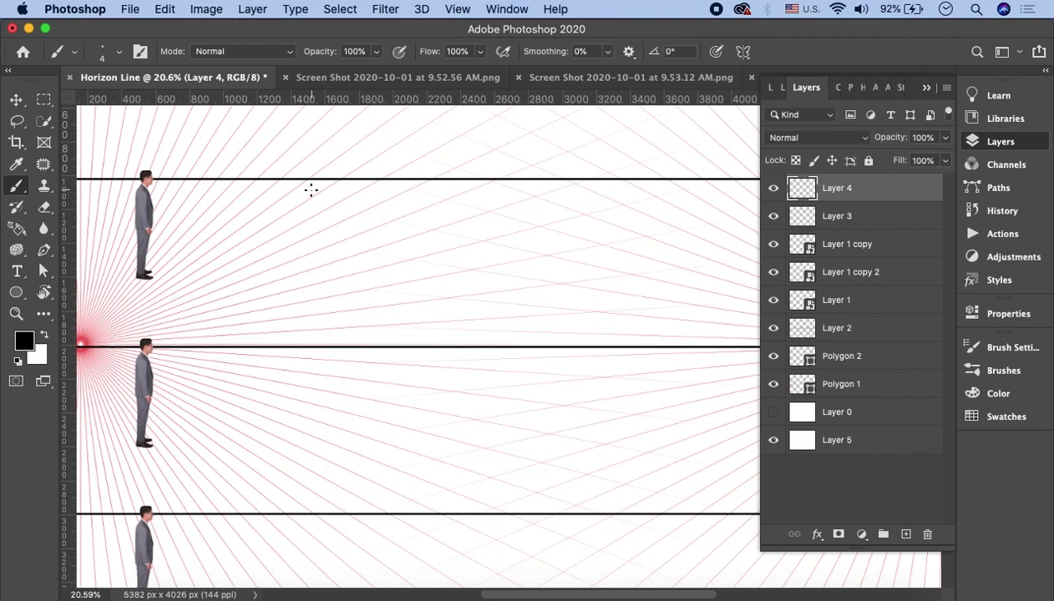
pyautogui.click(826, 358)
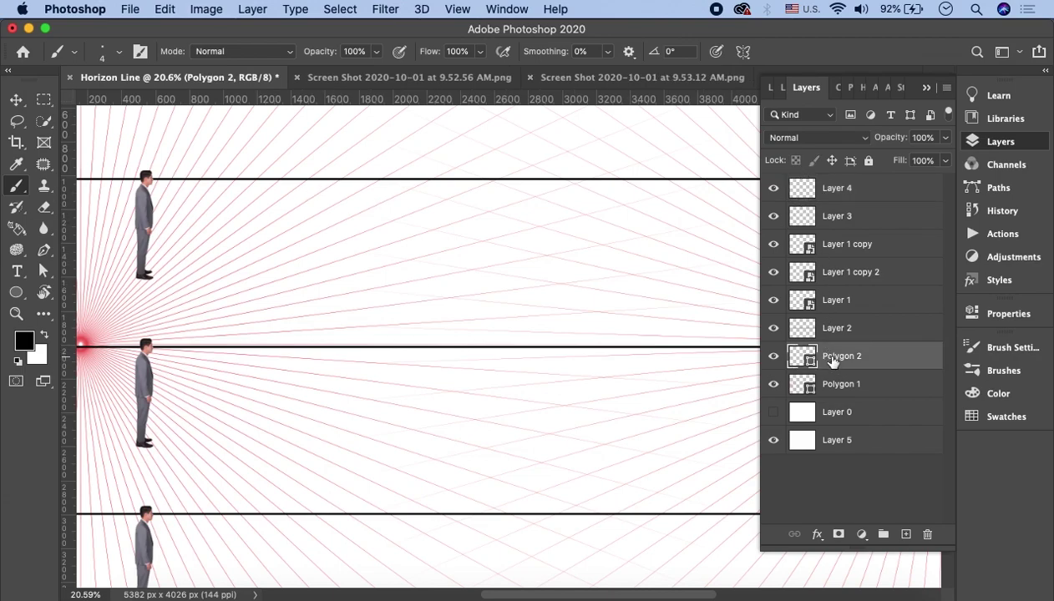
pyautogui.press('super+minus')
pyautogui.click(805, 223)
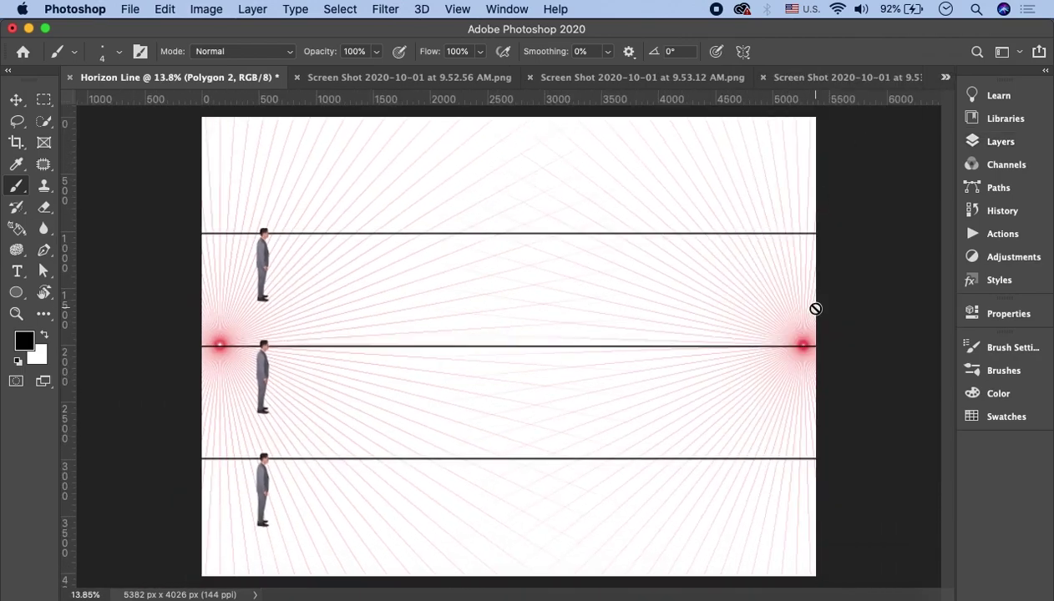
# Transform the Polygon 2 grid so the right vanishing point sits on the top horizon line.
pyautogui.click(994, 142)
pyautogui.click(773, 359)
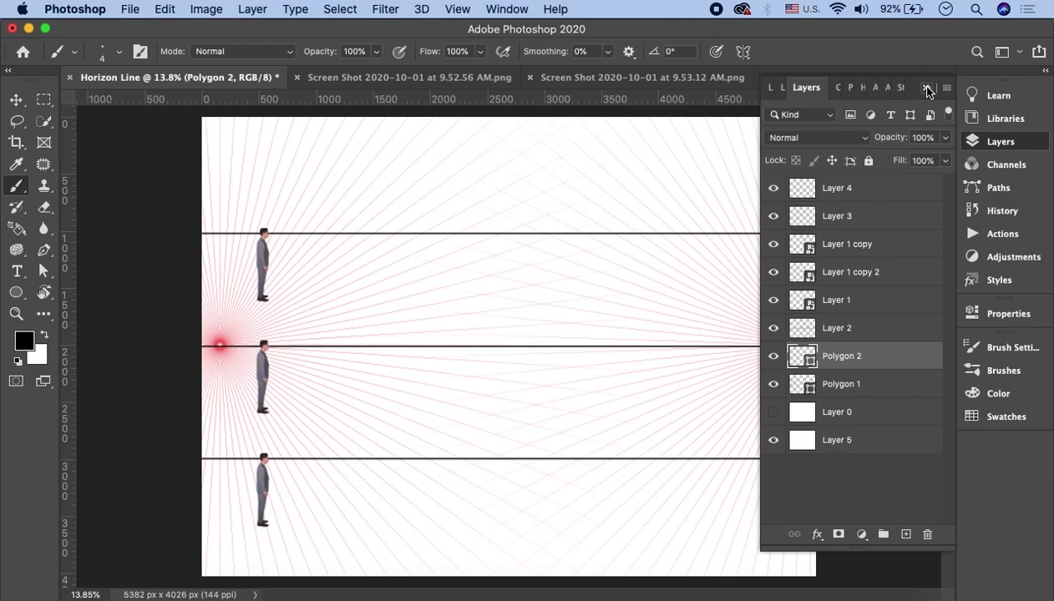
pyautogui.click(926, 87)
pyautogui.hotkey('ctrl', 't')
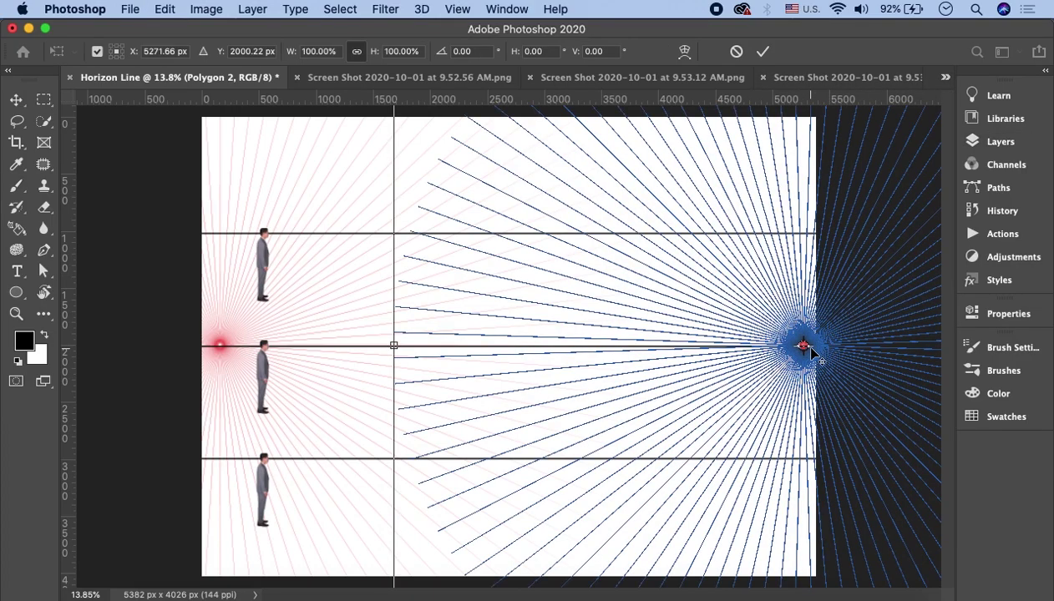
pyautogui.moveTo(815, 345); pyautogui.dragTo(817, 242)
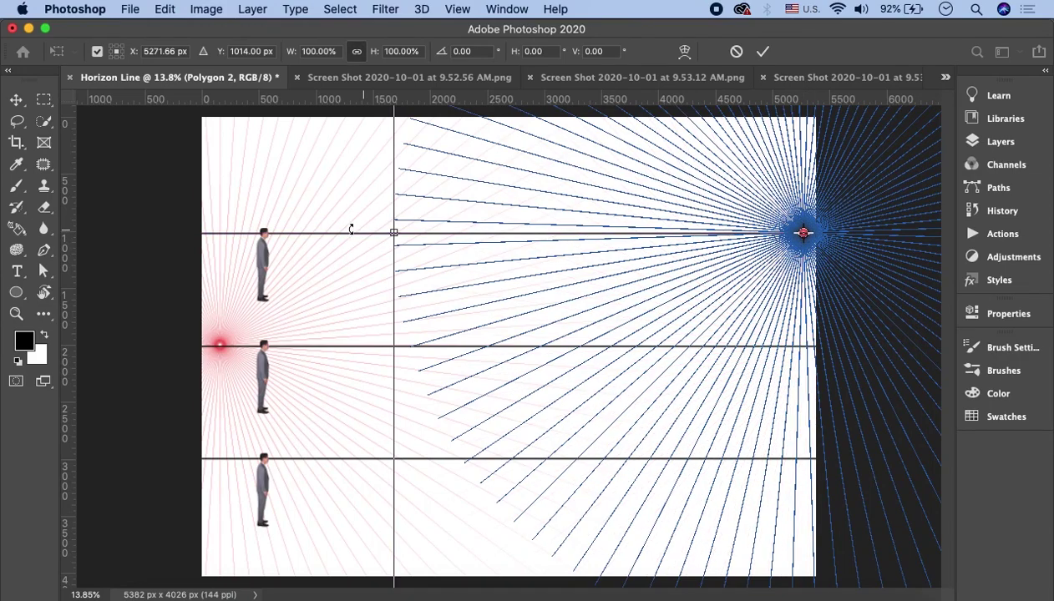
# Move the Polygon 1 left vanishing point up to the top horizon, rasterizing the shape layer.
pyautogui.click(1006, 142)
pyautogui.click(826, 382)
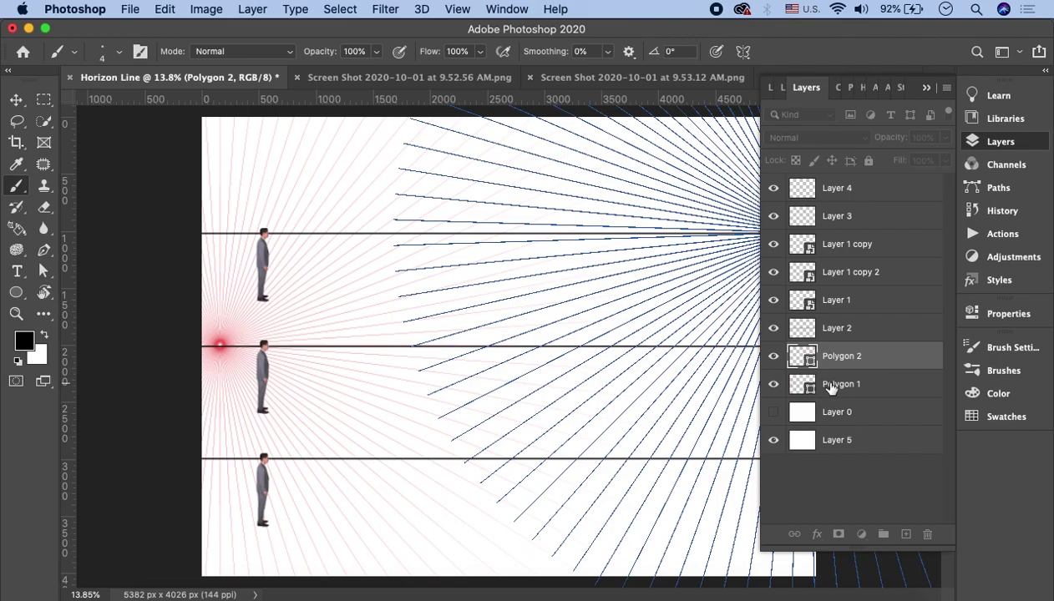
pyautogui.hotkey('ctrl', 't')
pyautogui.moveTo(238, 346); pyautogui.dragTo(240, 237)
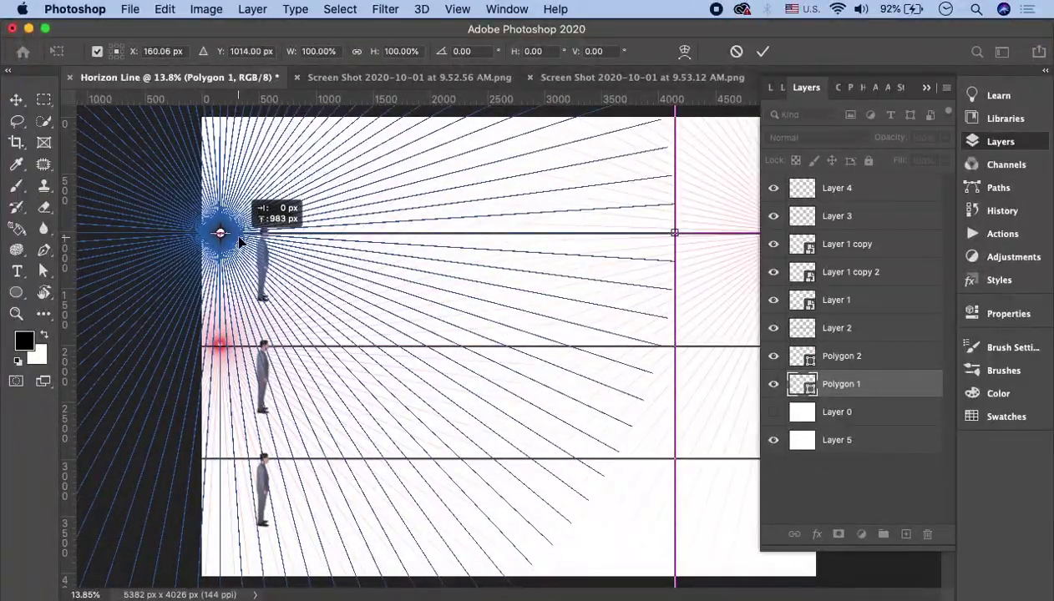
pyautogui.click(925, 87)
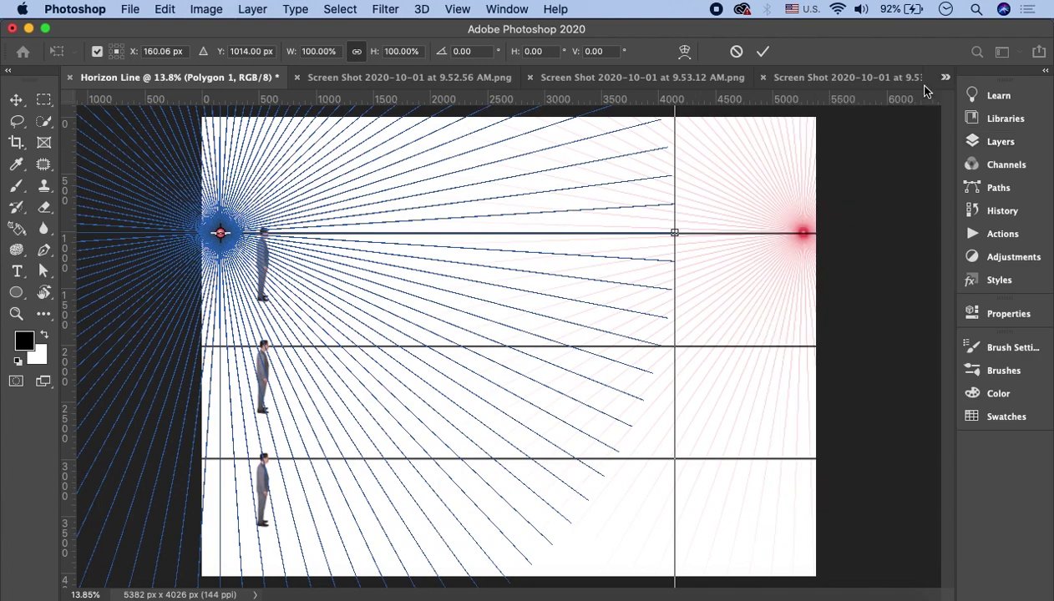
pyautogui.click(763, 51)
pyautogui.click(884, 201)
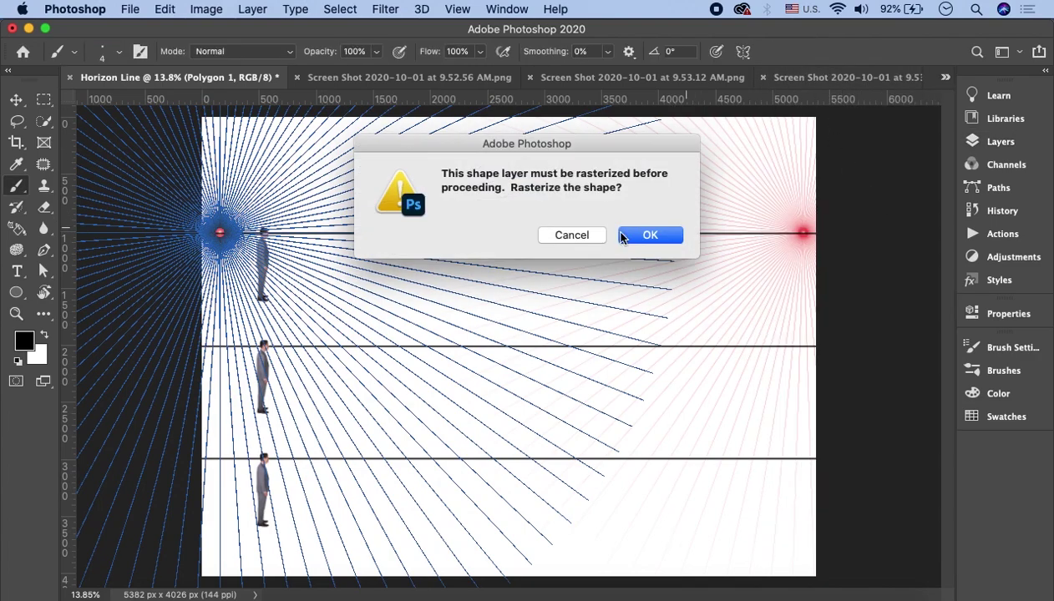
pyautogui.click(618, 226)
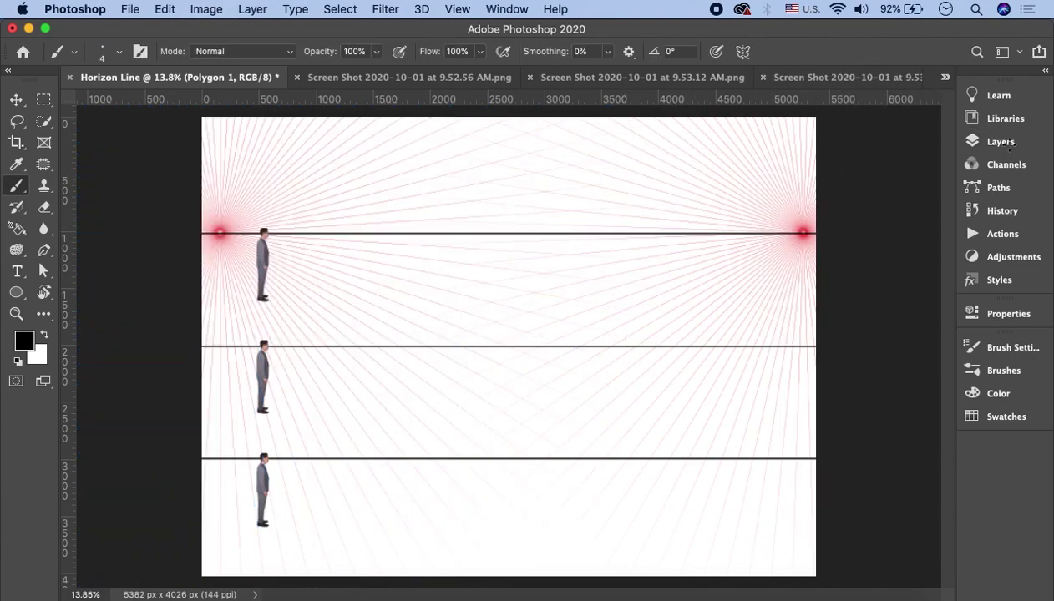
# Make Layer 4 the active drawing layer.
pyautogui.click(972, 142)
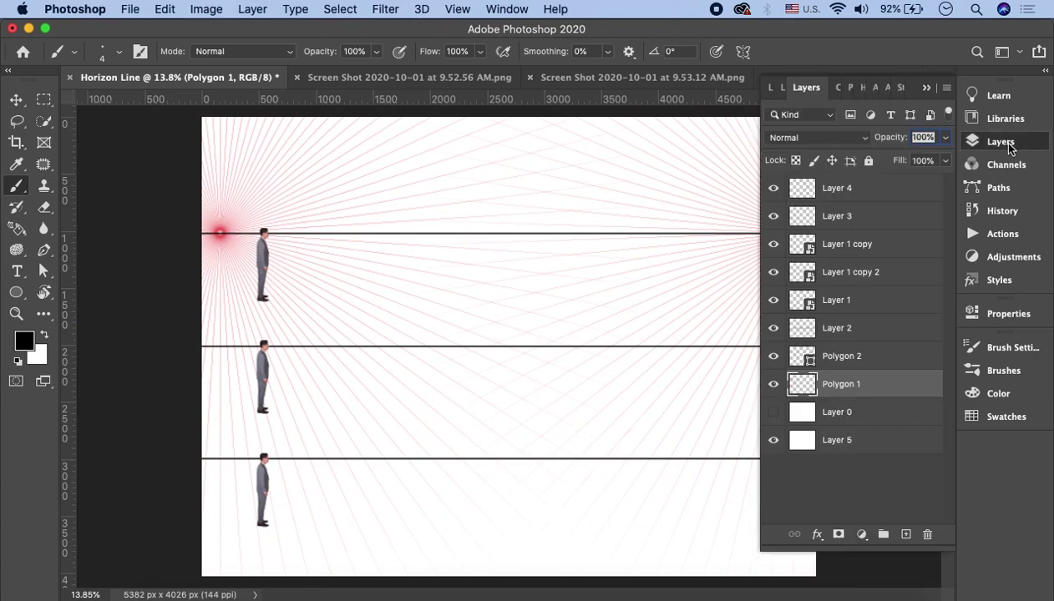
pyautogui.click(851, 192)
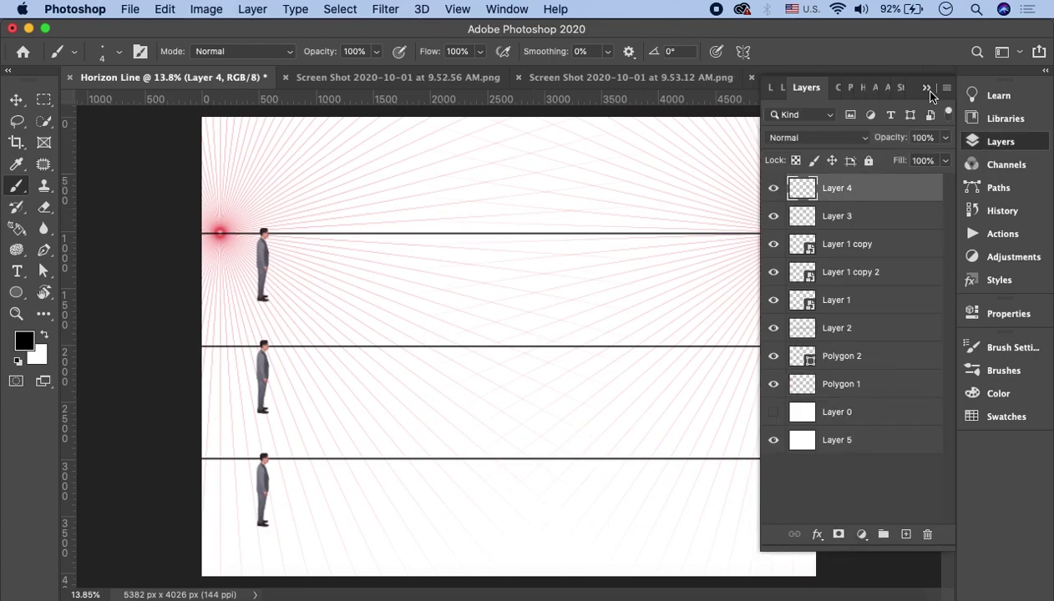
pyautogui.click(919, 87)
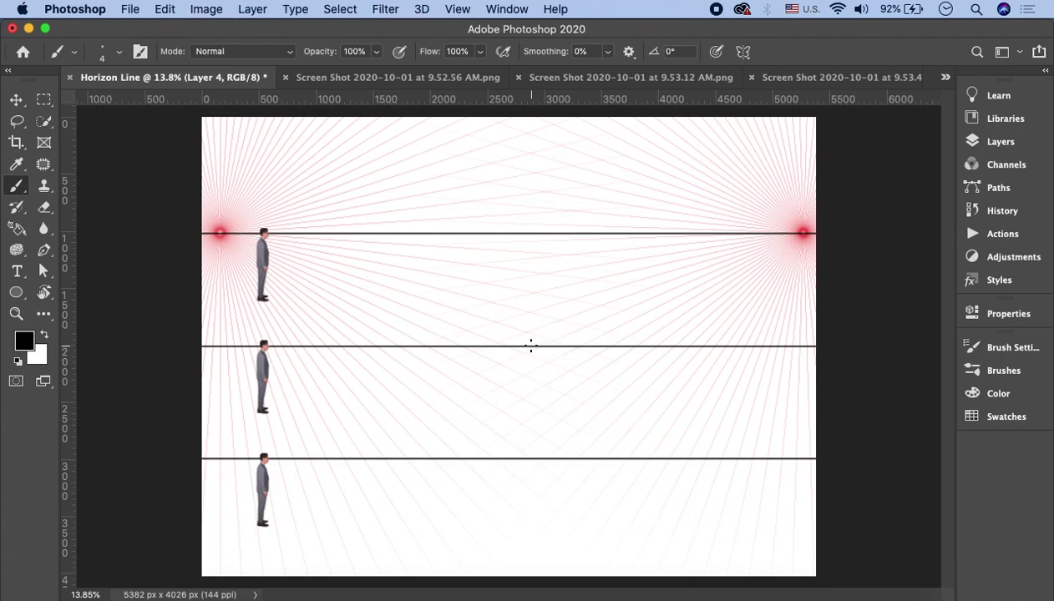
# Zoom in on the middle horizon and draw the box's front edge and left face.
pyautogui.scroll(2, 521, 347)
pyautogui.scroll(3, 526, 346)
pyautogui.scroll(2, 526, 347)
pyautogui.scroll(1, 492, 360)
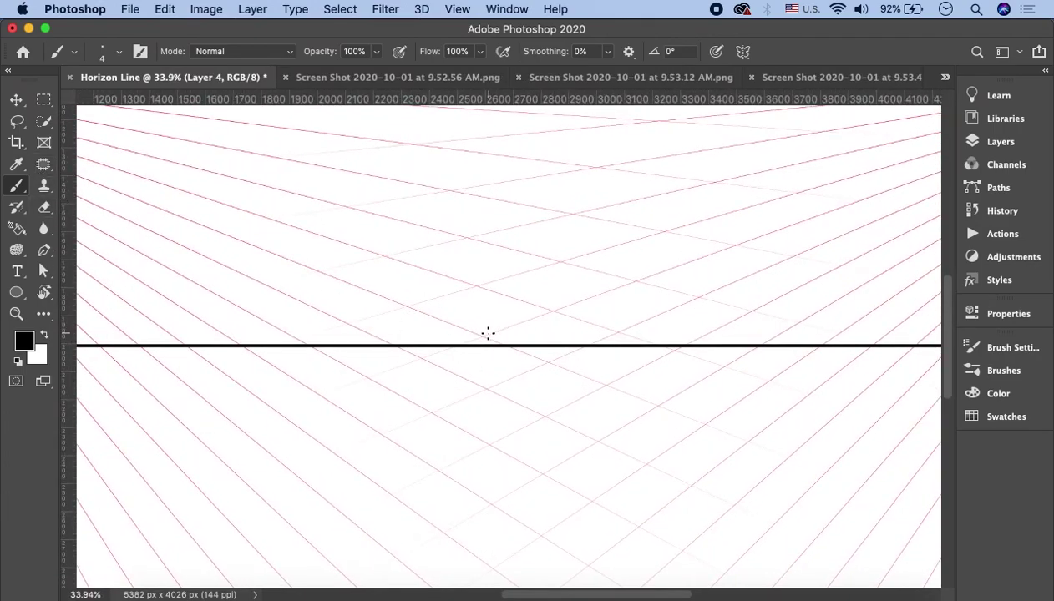
pyautogui.moveTo(408, 306); pyautogui.dragTo(408, 400)
pyautogui.click(408, 306)
pyautogui.keyDown('shift'); pyautogui.click(296, 266); pyautogui.keyUp('shift')
pyautogui.keyDown('shift'); pyautogui.click(296, 341); pyautogui.keyUp('shift')
pyautogui.keyDown('shift'); pyautogui.click(407, 400); pyautogui.keyUp('shift')
# Draw the box's right face along the perspective lines, undoing a stray extra line.
pyautogui.click(408, 306)
pyautogui.keyDown('shift'); pyautogui.click(526, 273); pyautogui.keyUp('shift')
pyautogui.keyDown('shift'); pyautogui.click(518, 351); pyautogui.keyUp('shift')
pyautogui.keyDown('shift'); pyautogui.click(407, 400); pyautogui.keyUp('shift')
pyautogui.hotkey('ctrl', 'z')
pyautogui.moveTo(527, 273); pyautogui.dragTo(526, 343)
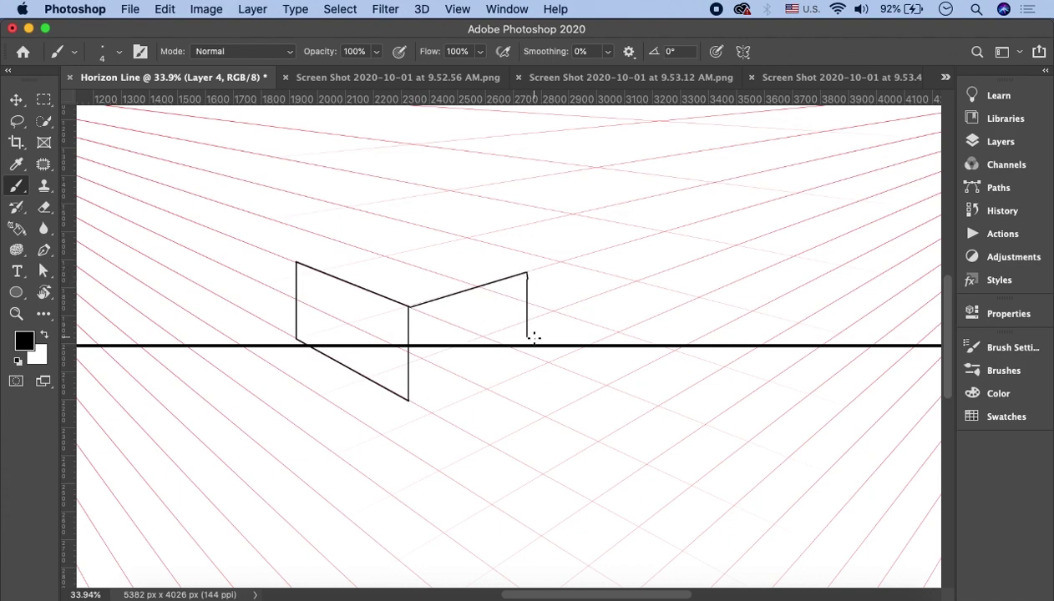
pyautogui.keyDown('shift'); pyautogui.click(528, 345); pyautogui.keyUp('shift')
pyautogui.keyDown('shift'); pyautogui.click(408, 400); pyautogui.keyUp('shift')
# Brush a line above the box, copy it to its own layer, and tilt it onto the right corner.
pyautogui.keyDown('shift'); pyautogui.click(384, 217); pyautogui.keyUp('shift')
pyautogui.click(44, 99)
pyautogui.moveTo(360, 187); pyautogui.dragTo(567, 265)
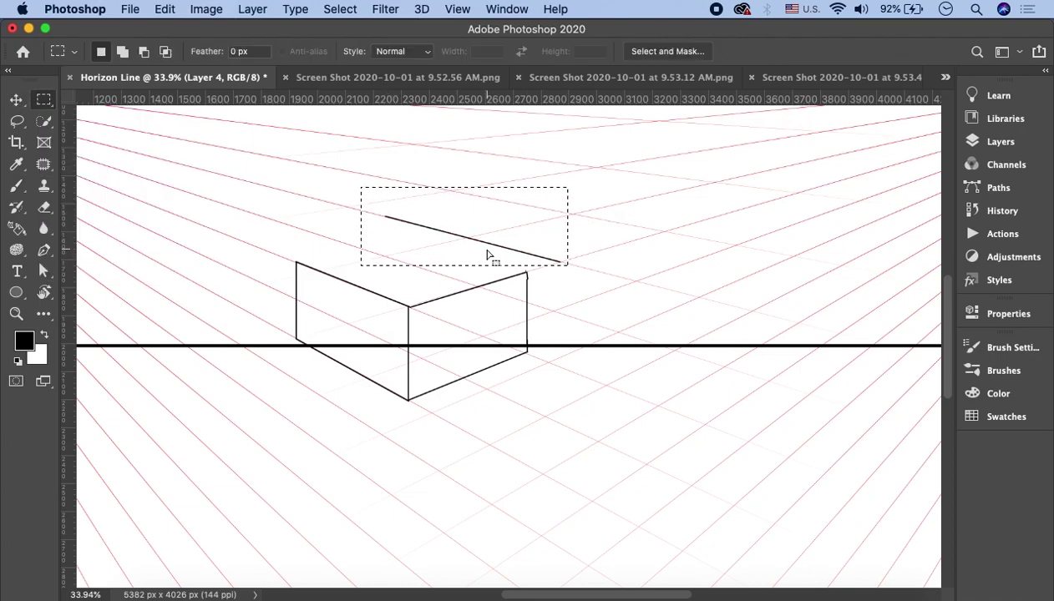
pyautogui.press('F7')
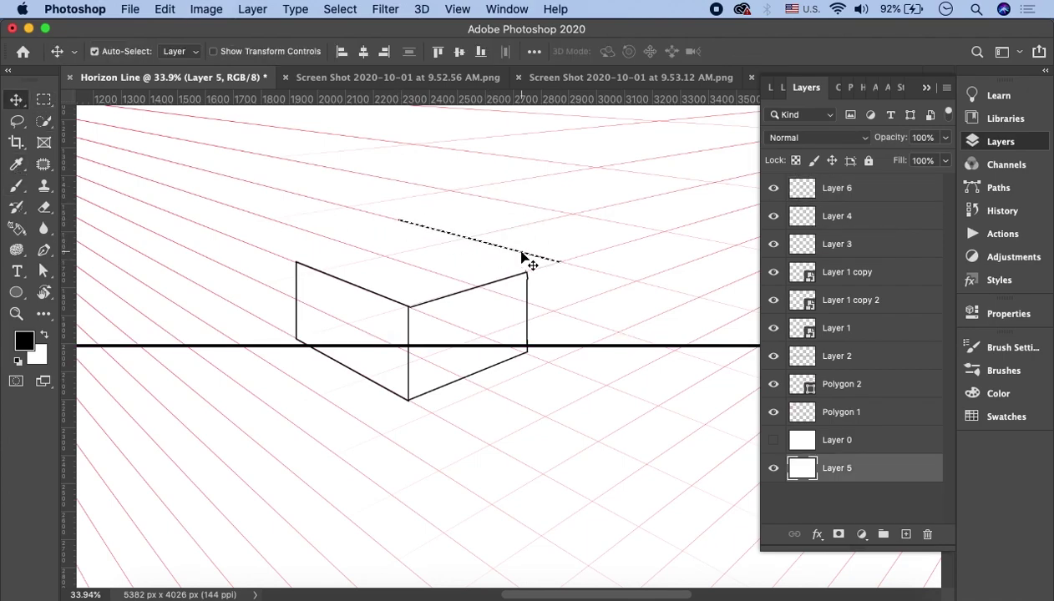
pyautogui.press('super+t')
pyautogui.moveTo(547, 250); pyautogui.dragTo(516, 264)
pyautogui.press('Return')
pyautogui.press('super+d')
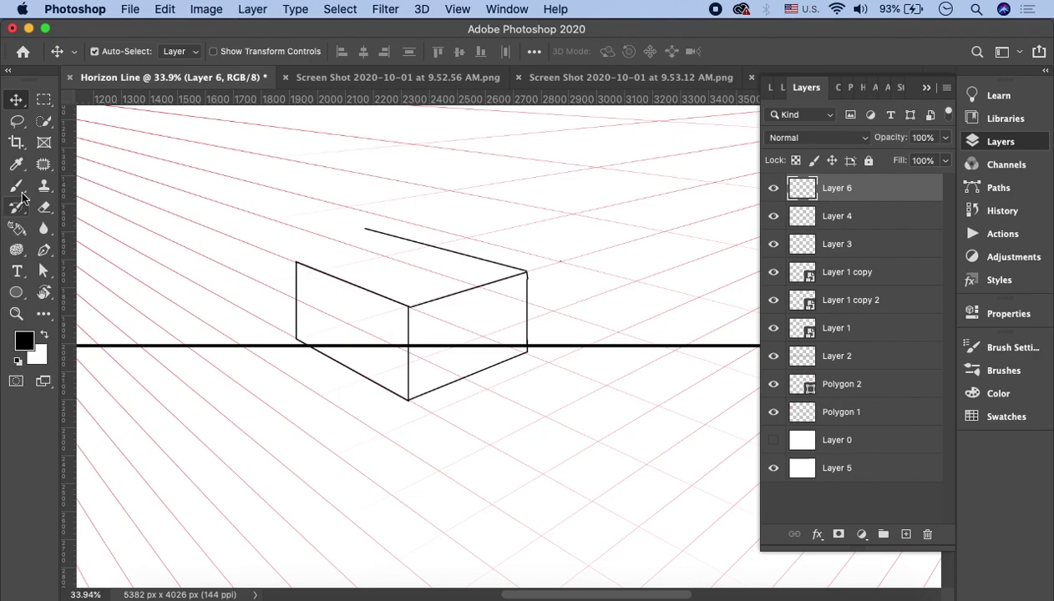
# Brush the last top edge joining the box's left top corner to the back edge.
pyautogui.click(17, 185)
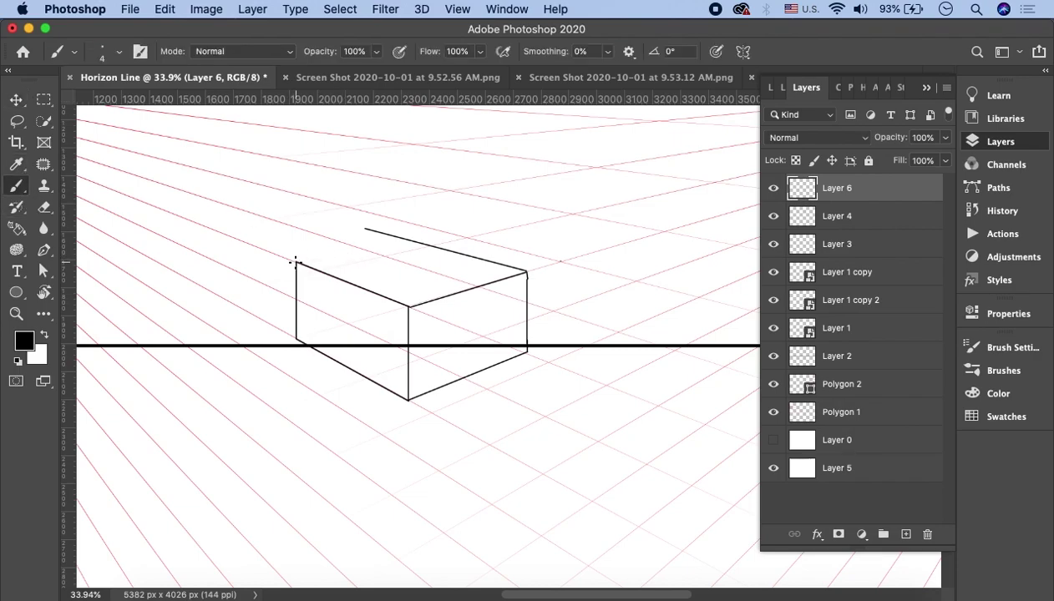
pyautogui.keyDown('shift'); pyautogui.click(398, 238); pyautogui.keyUp('shift')
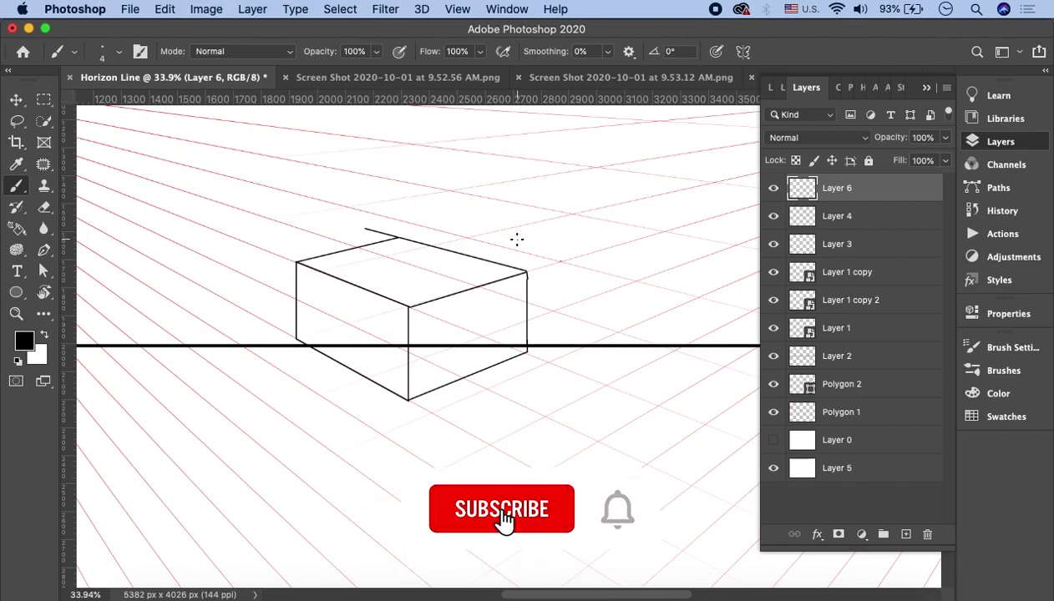
pyautogui.click(43, 207)
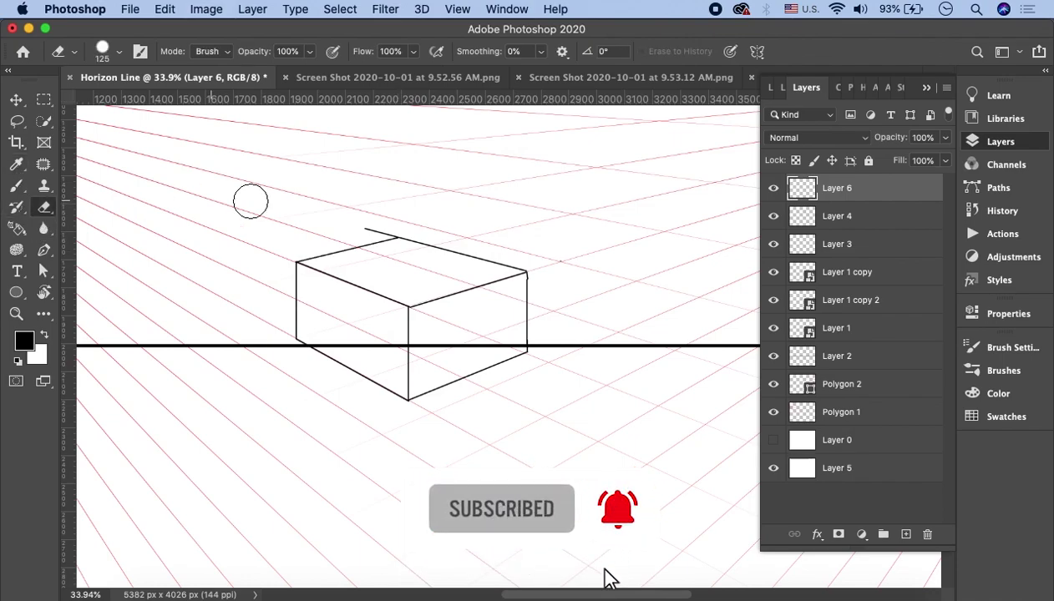
# Erase the stray stub past the box's top corner, then scroll around to review the document.
pyautogui.moveTo(364, 215); pyautogui.dragTo(381, 219)
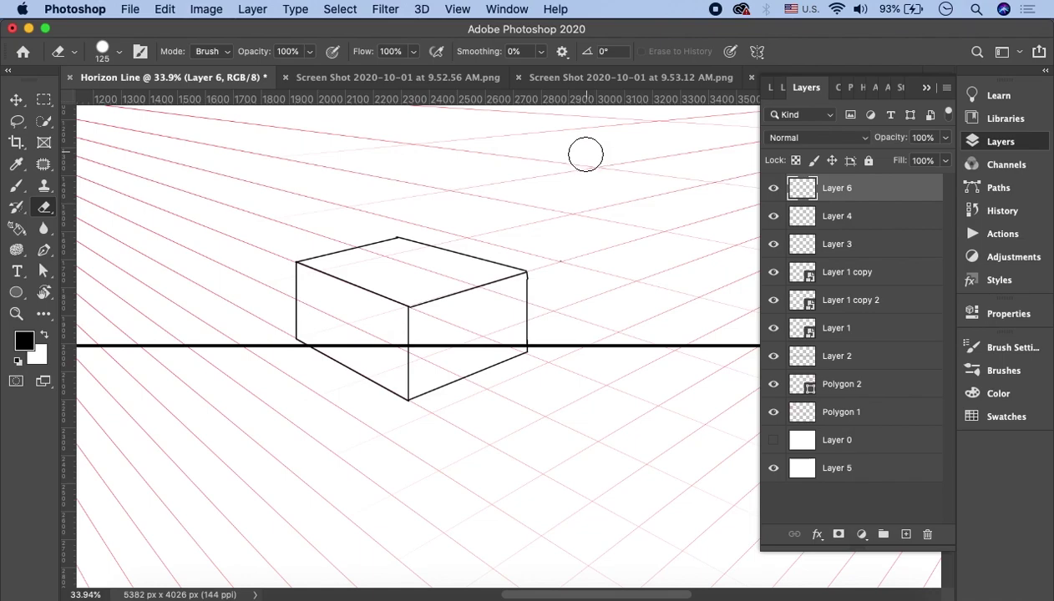
pyautogui.scroll(-3, 571, 229)
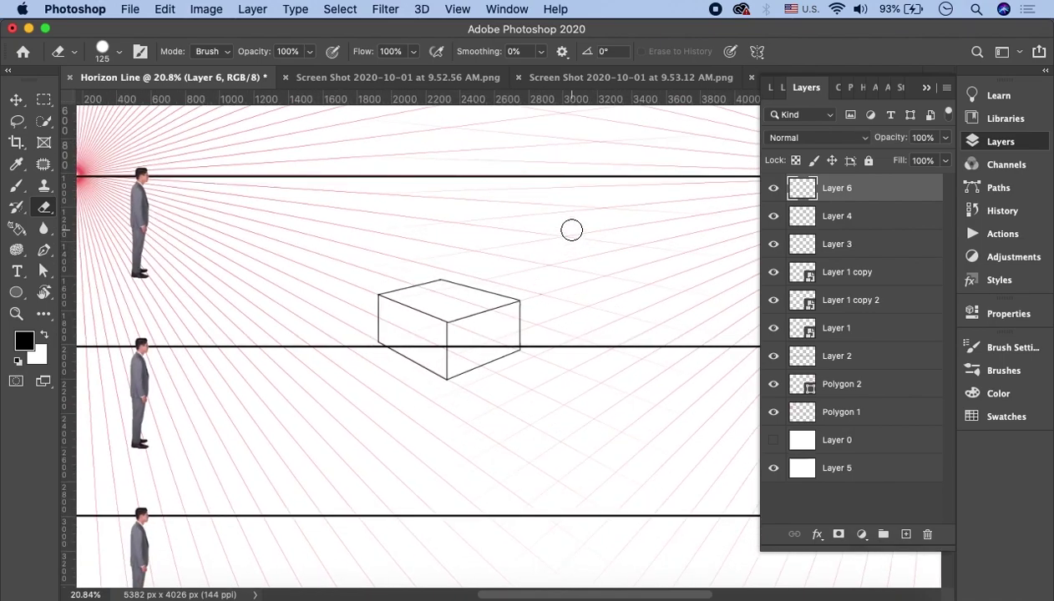
pyautogui.scroll(-2, 572, 230)
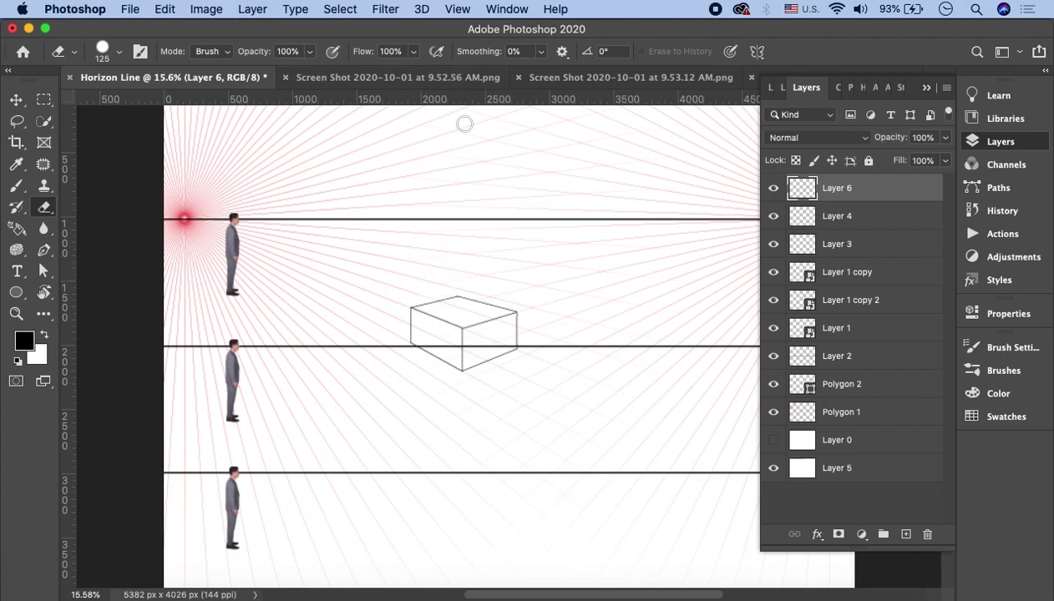
pyautogui.hscroll(5, 492, 262)
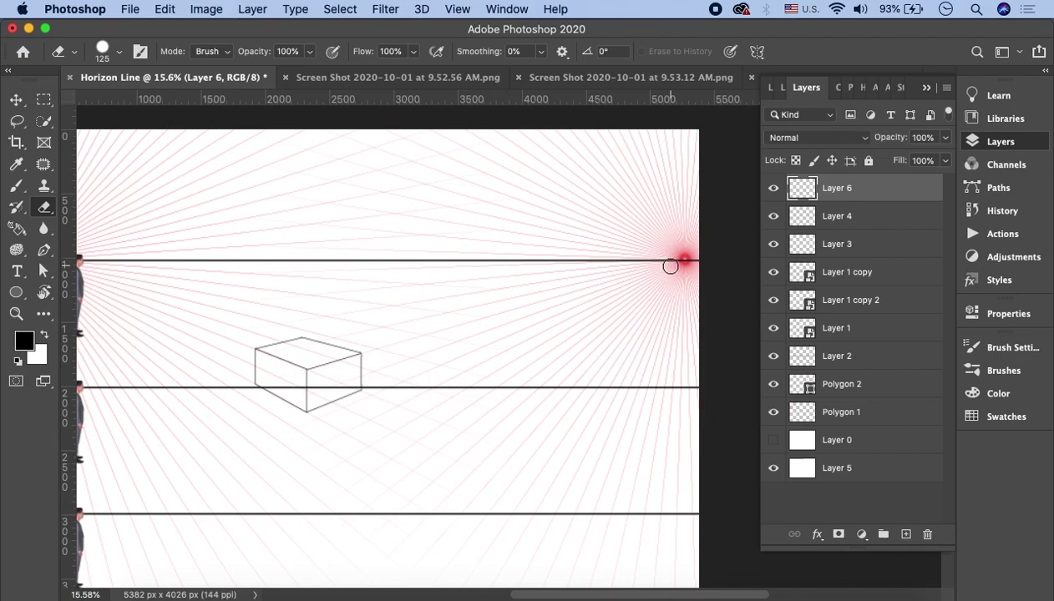
pyautogui.hscroll(-3, 679, 266)
pyautogui.scroll(-5, 678, 265)
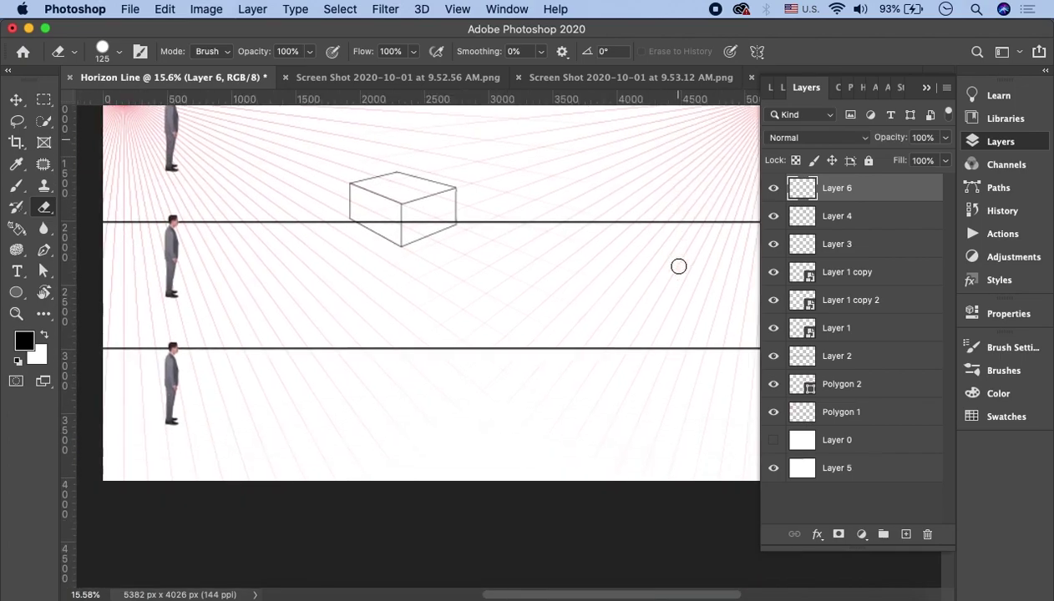
pyautogui.scroll(2, 678, 265)
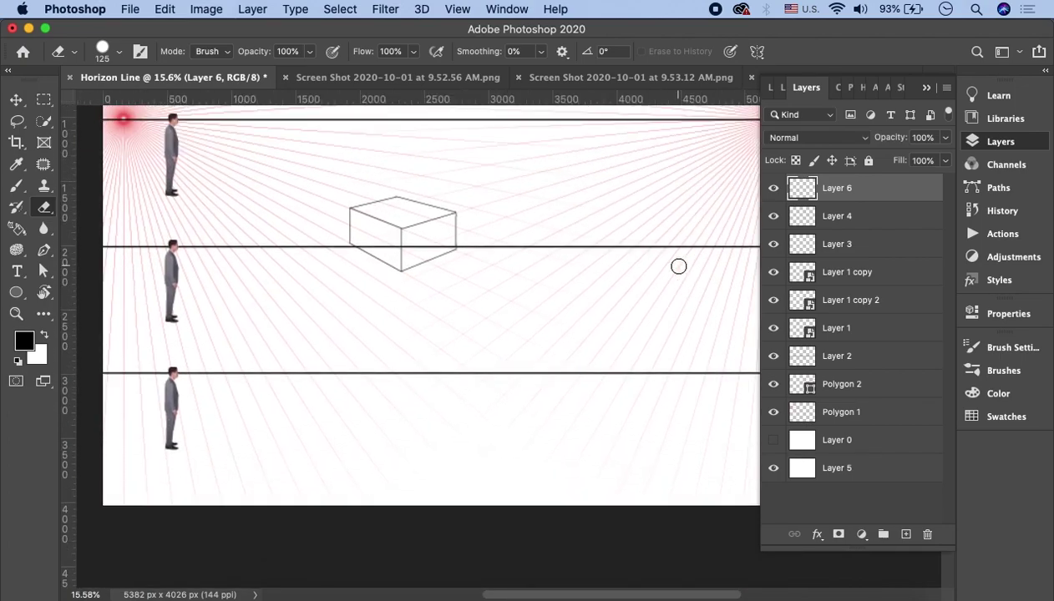
pyautogui.scroll(1, 678, 266)
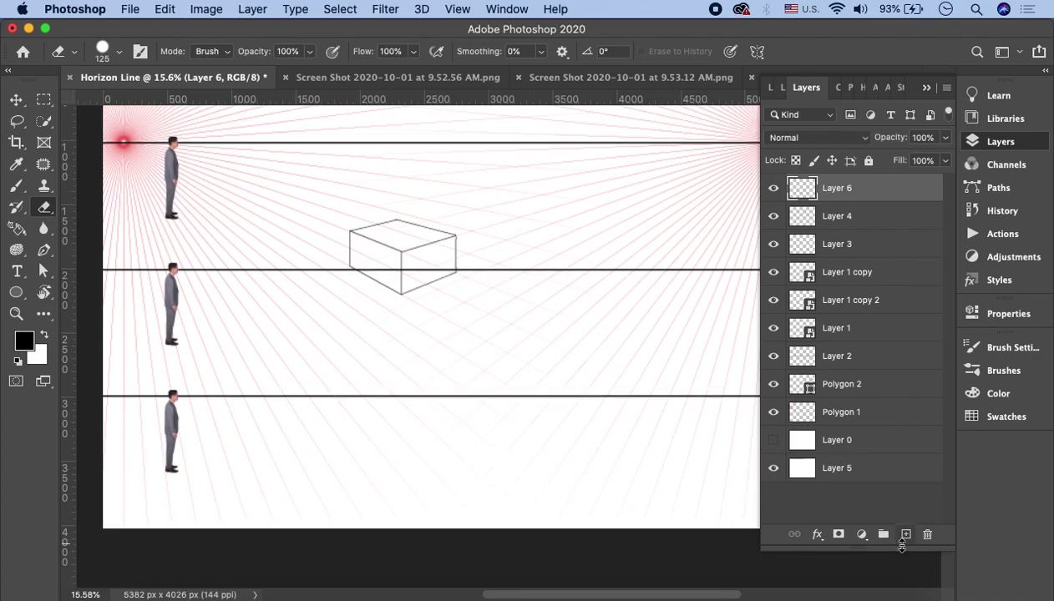
# Add a new empty layer and hide Layer 6 and Layer 4 with the earlier box.
pyautogui.click(906, 534)
pyautogui.click(774, 216)
pyautogui.click(774, 244)
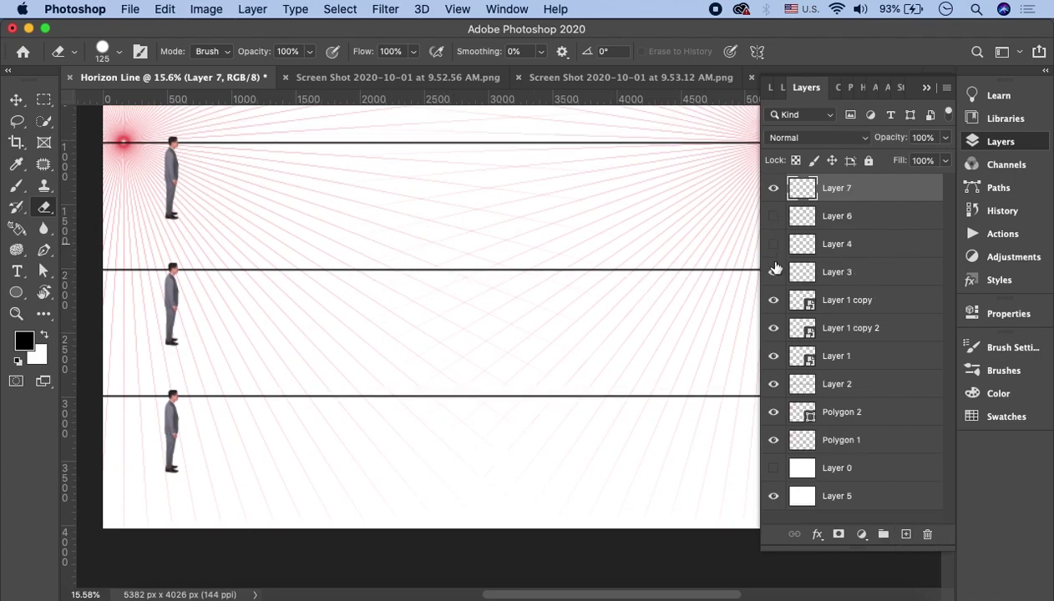
pyautogui.scroll(2, 449, 280)
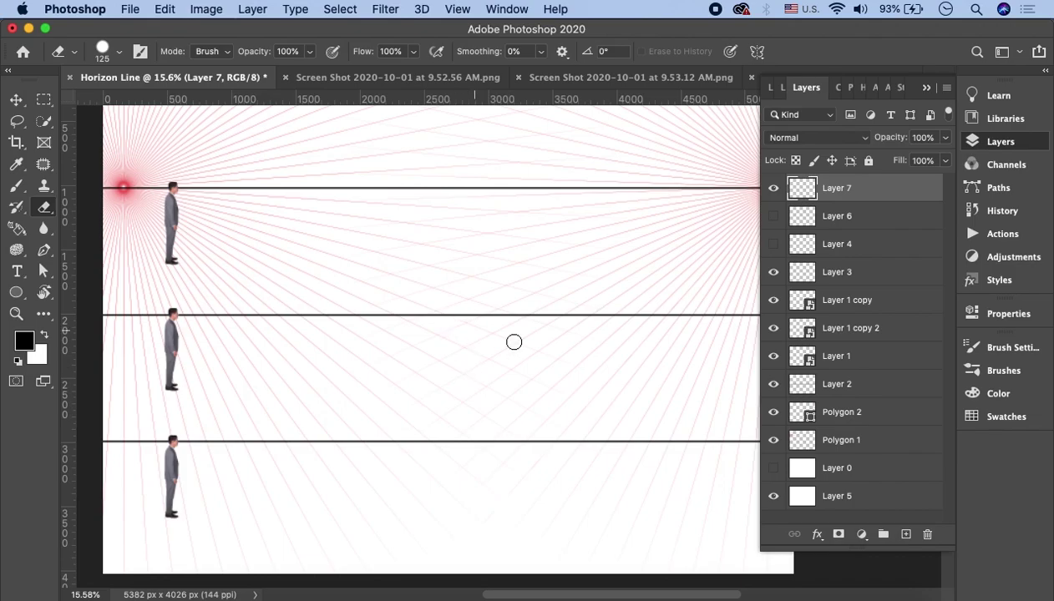
# Transform the Polygon 2 grid down so its vanishing points sit on the bottom horizon.
pyautogui.click(861, 412)
pyautogui.hotkey('ctrl', 't')
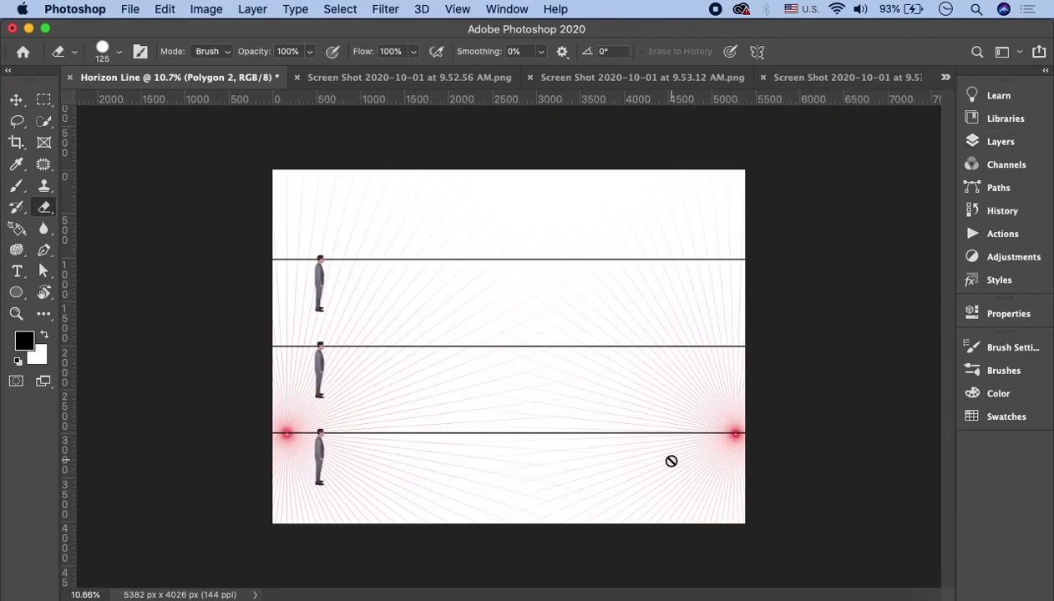
pyautogui.scroll(3, 543, 365)
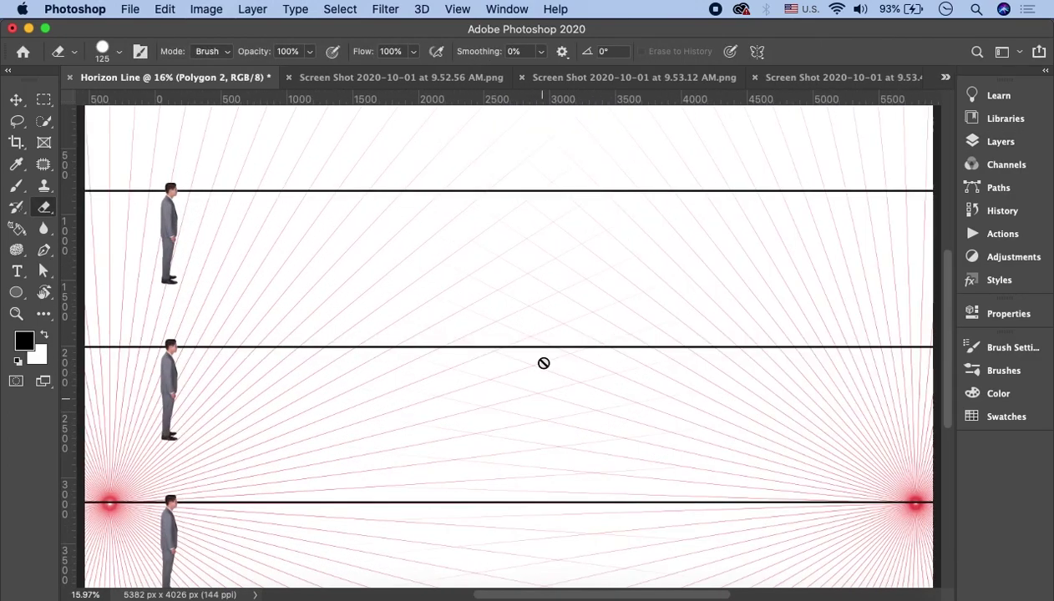
pyautogui.scroll(2, 461, 327)
pyautogui.scroll(1, 524, 363)
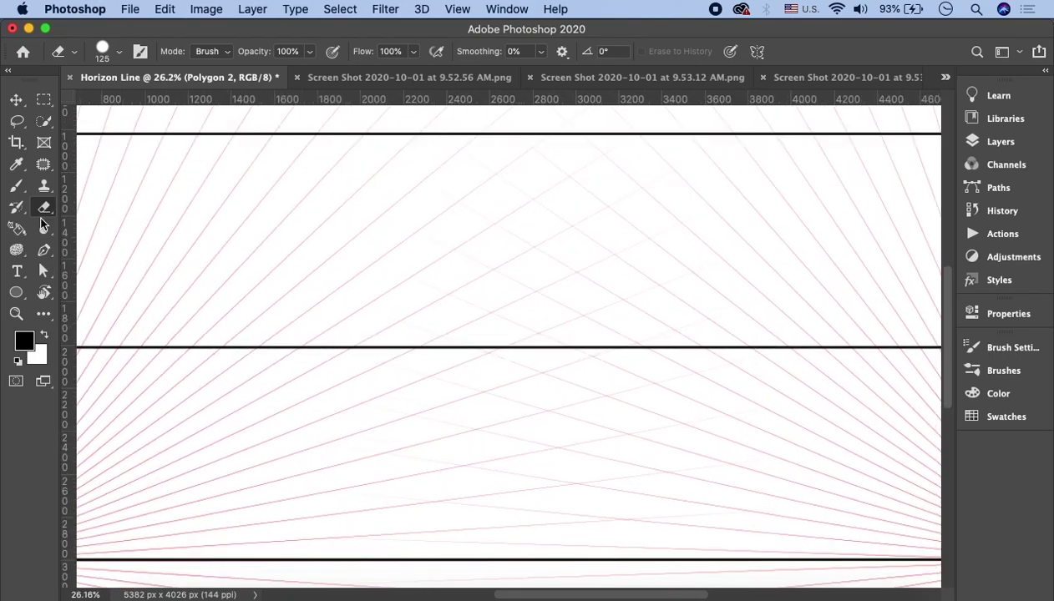
# Switch to the Brush and make Layer 7 the active drawing layer.
pyautogui.press('b')
pyautogui.click(1011, 144)
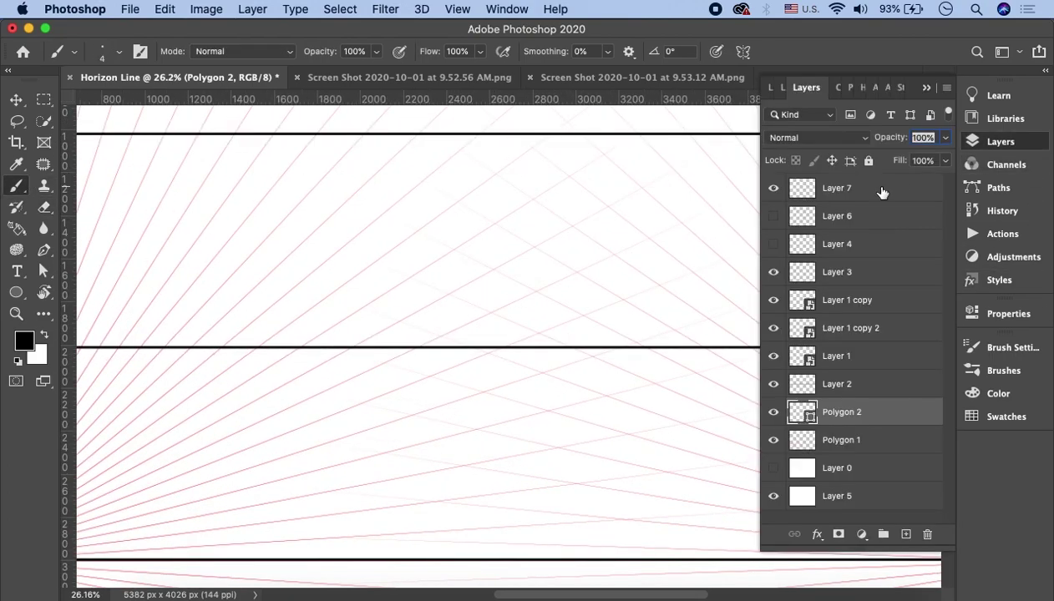
pyautogui.click(868, 188)
pyautogui.click(927, 87)
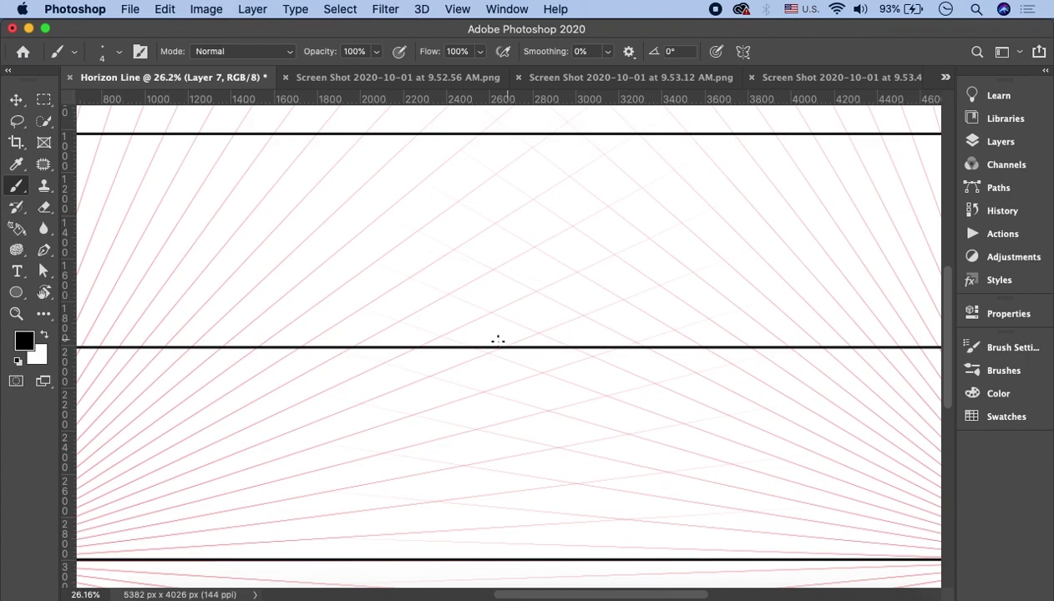
# Brush the box's front, side and bottom edges along the converging grid lines.
pyautogui.scroll(2, 437, 345)
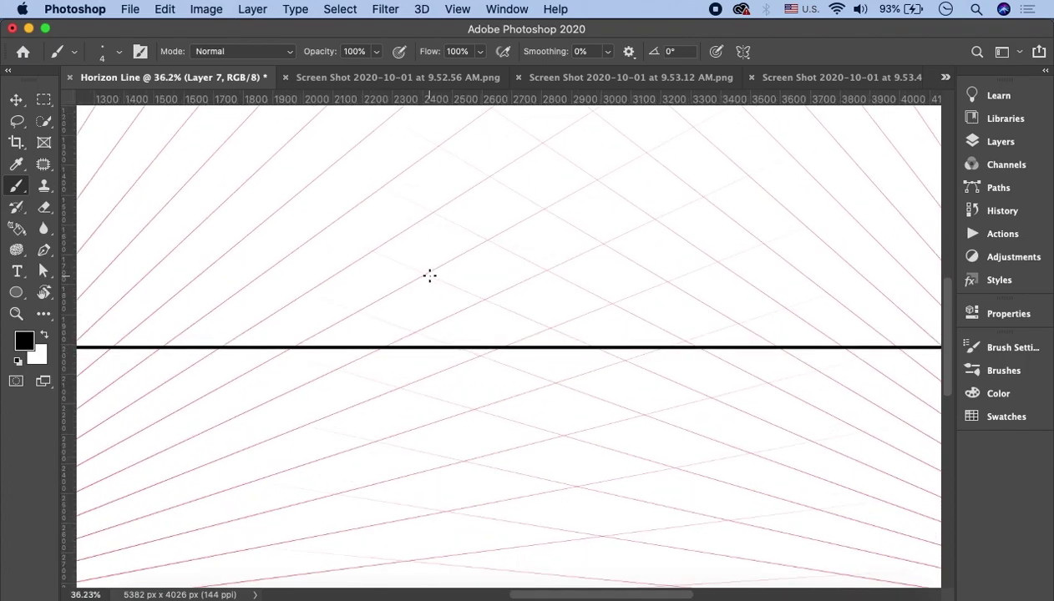
pyautogui.moveTo(425, 275); pyautogui.dragTo(426, 384)
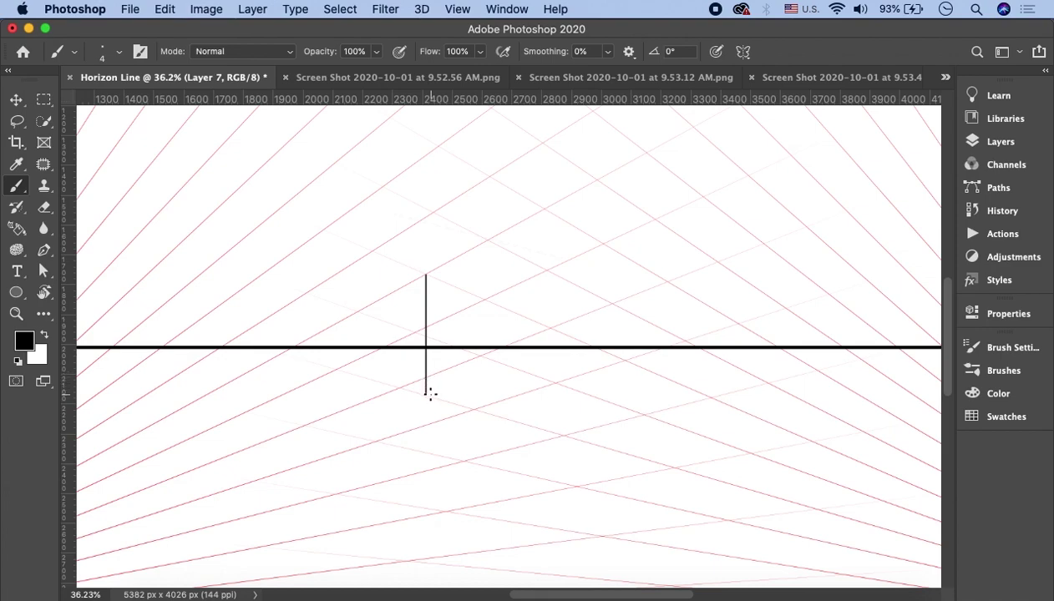
pyautogui.moveTo(431, 386); pyautogui.dragTo(426, 412)
pyautogui.keyDown('shift'); pyautogui.click(282, 354); pyautogui.keyUp('shift')
pyautogui.moveTo(283, 354); pyautogui.dragTo(282, 470)
pyautogui.keyDown('shift'); pyautogui.click(426, 426); pyautogui.keyUp('shift')
pyautogui.moveTo(426, 276)
pyautogui.mouseDown()
pyautogui.moveTo(558, 332)
pyautogui.moveTo(558, 458)
pyautogui.mouseUp()
pyautogui.moveTo(425, 427); pyautogui.dragTo(558, 464)
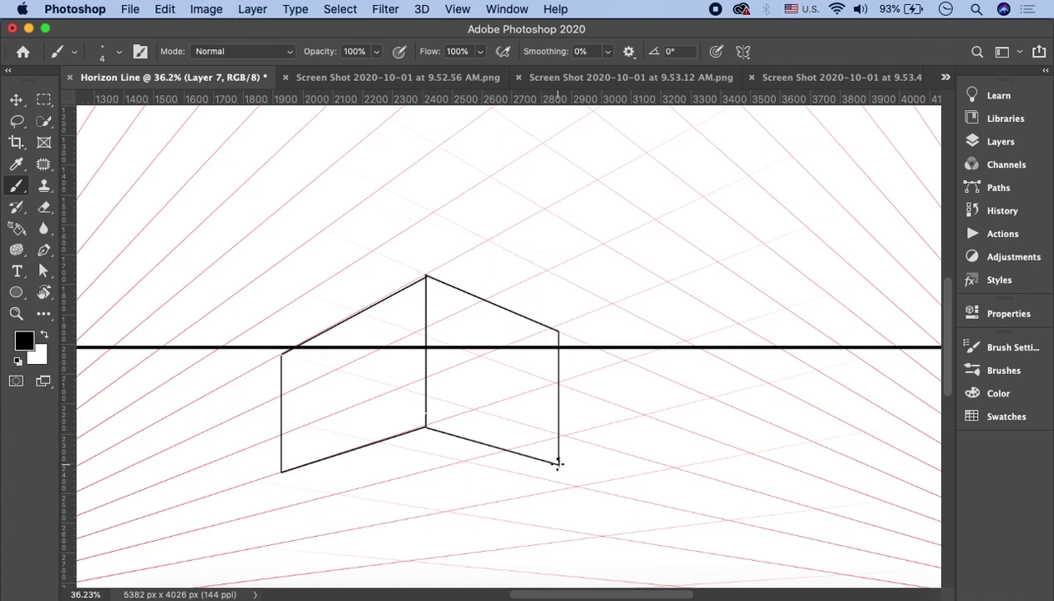
pyautogui.keyDown('shift'); pyautogui.click(264, 529); pyautogui.keyUp('shift')
pyautogui.keyDown('shift'); pyautogui.click(587, 520); pyautogui.keyUp('shift')
# Erase the stray line ends overhanging below the box.
pyautogui.press('e')
pyautogui.moveTo(271, 524); pyautogui.dragTo(576, 517)
pyautogui.scroll(-5, 600, 384)
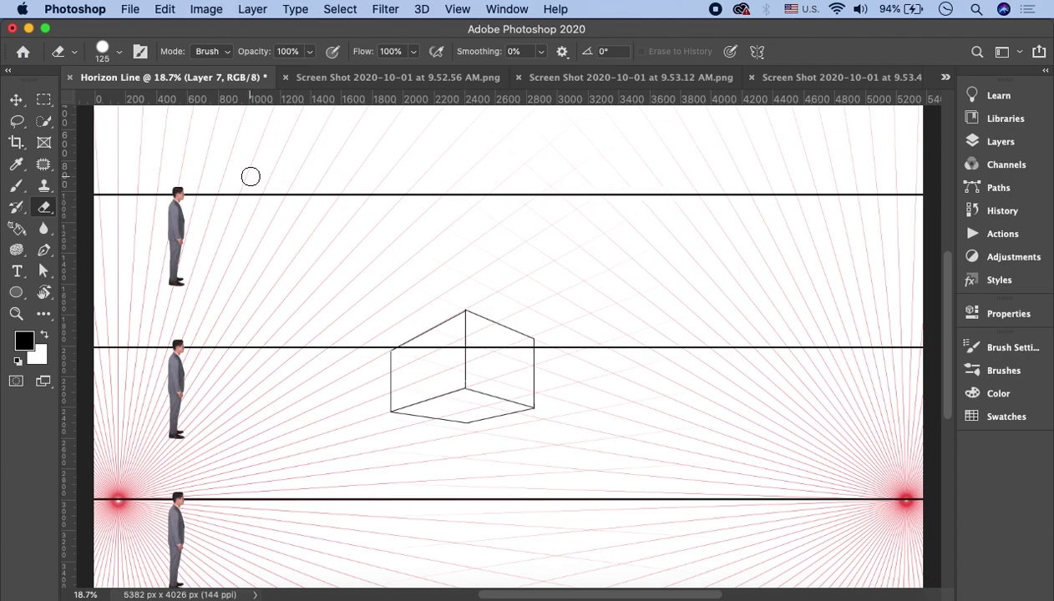
pyautogui.click(359, 76)
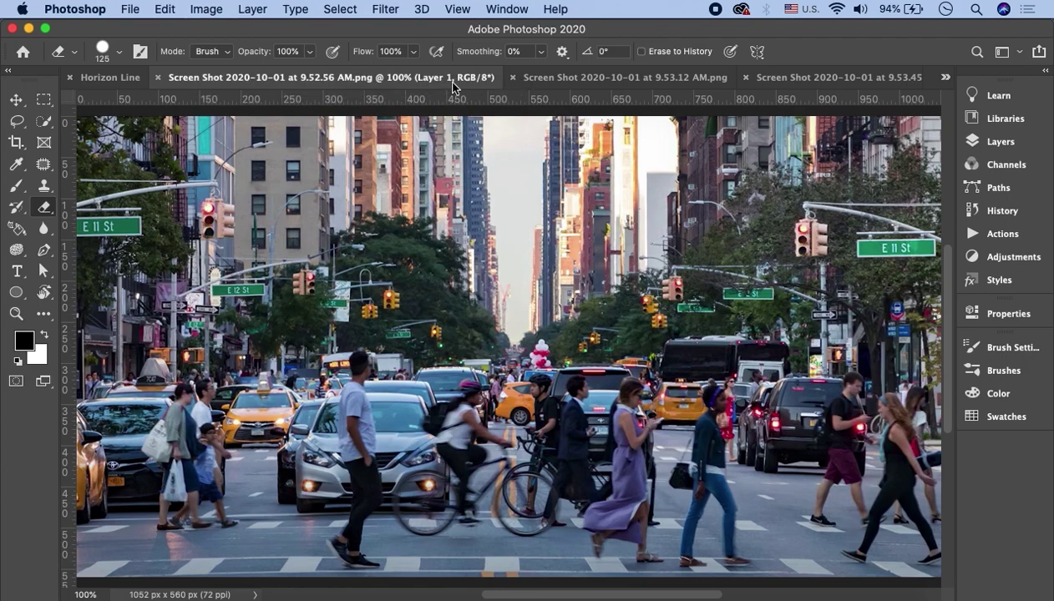
# With the Brush, set the foreground colour to pure red #ff0000.
pyautogui.click(15, 185)
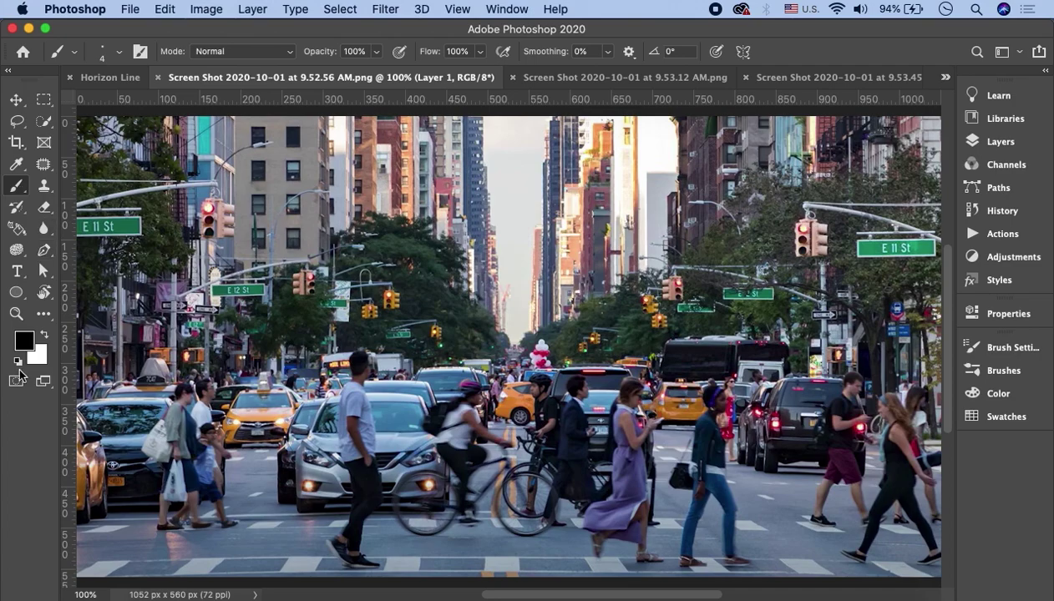
pyautogui.click(24, 340)
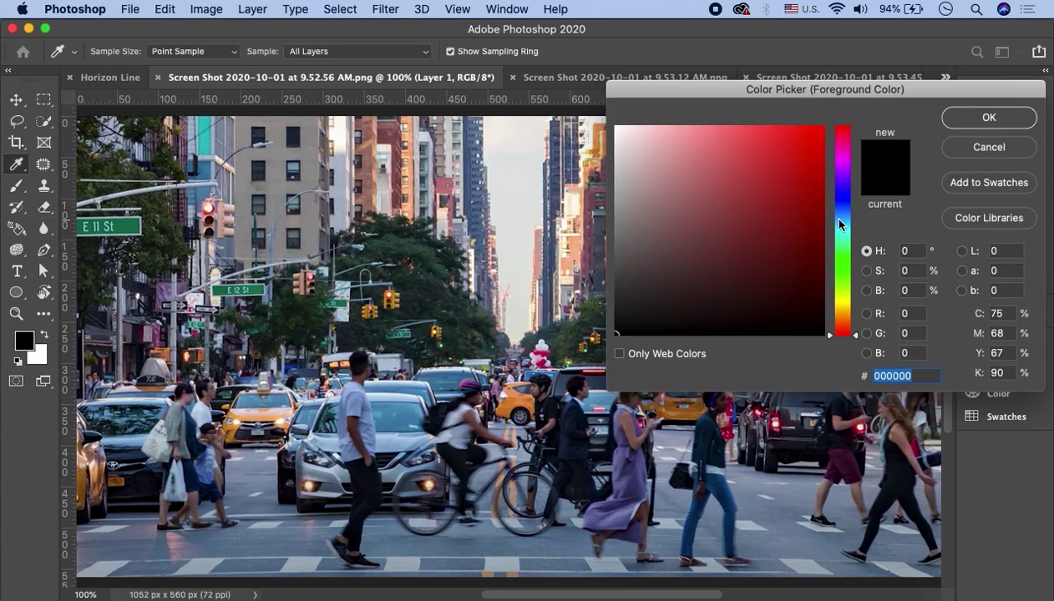
pyautogui.moveTo(818, 144); pyautogui.dragTo(831, 121)
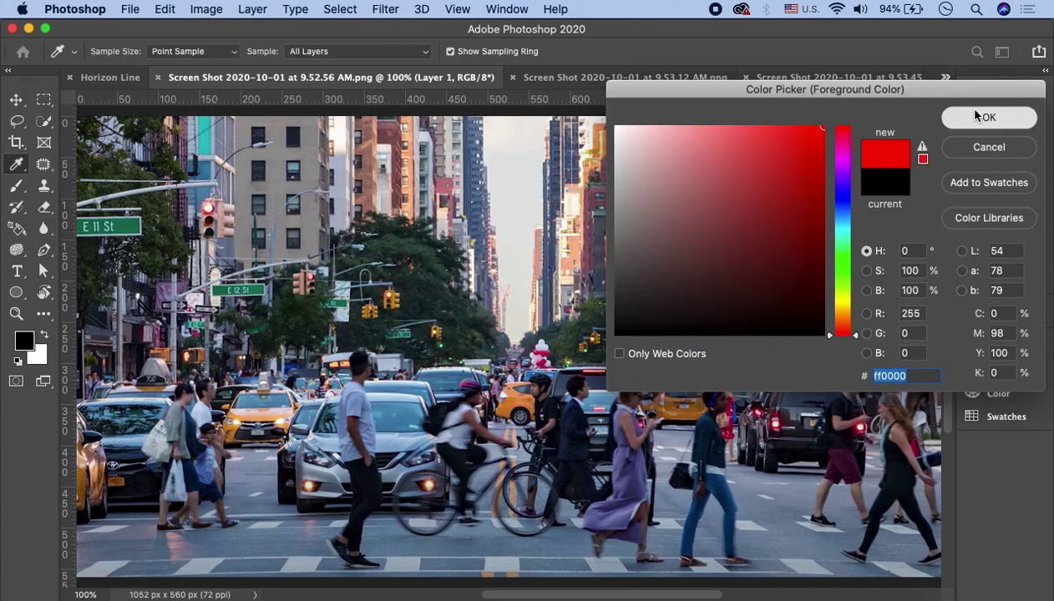
pyautogui.click(989, 117)
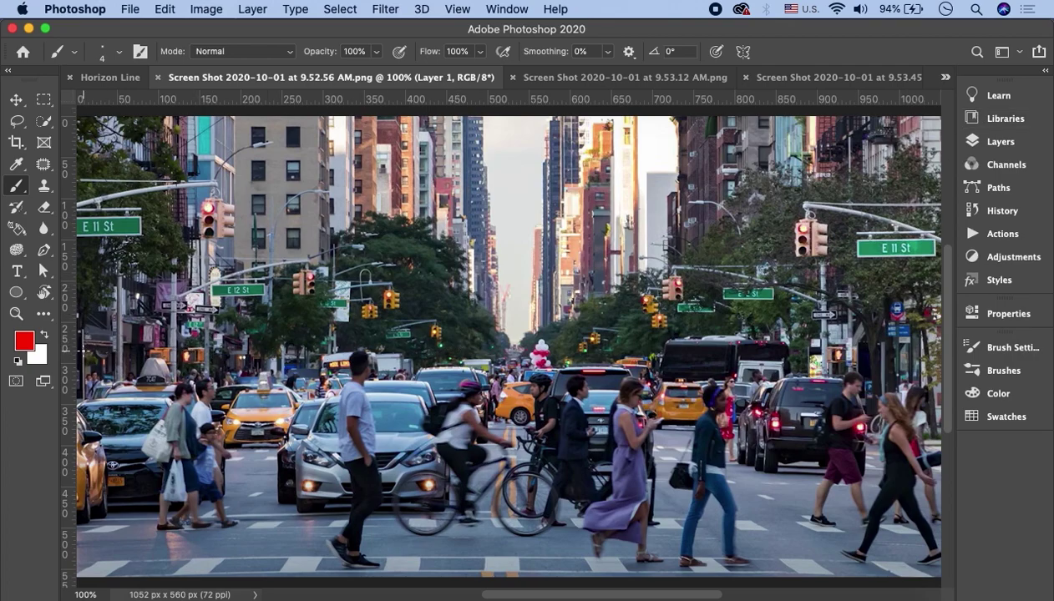
# Paint a straight red horizon line across the street photo at eye level.
pyautogui.moveTo(84, 351); pyautogui.dragTo(925, 352)
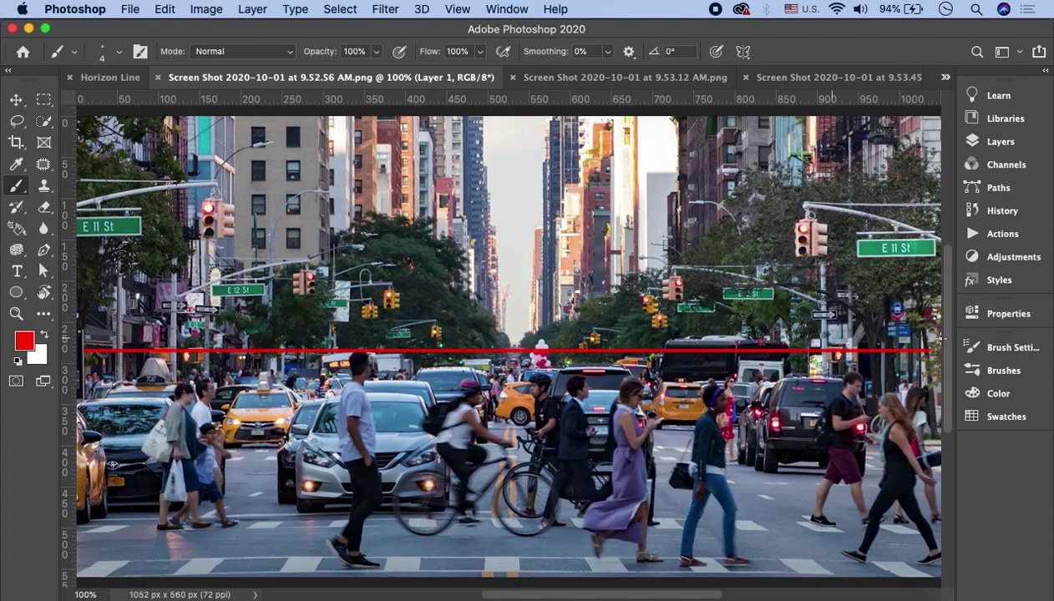
pyautogui.hscroll(5, 485, 317)
pyautogui.scroll(-3, 485, 314)
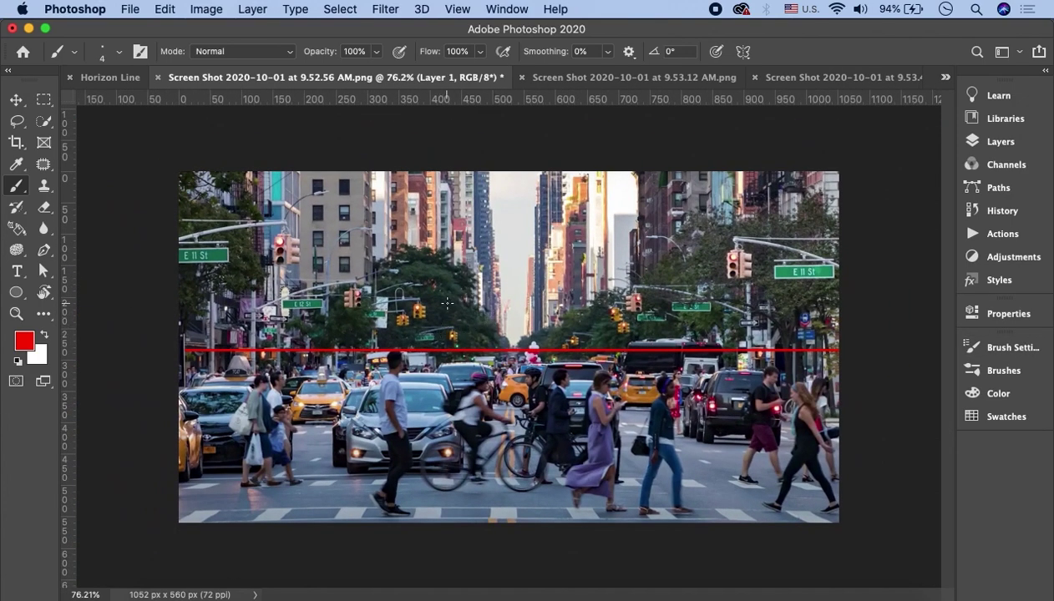
pyautogui.scroll(3, 506, 344)
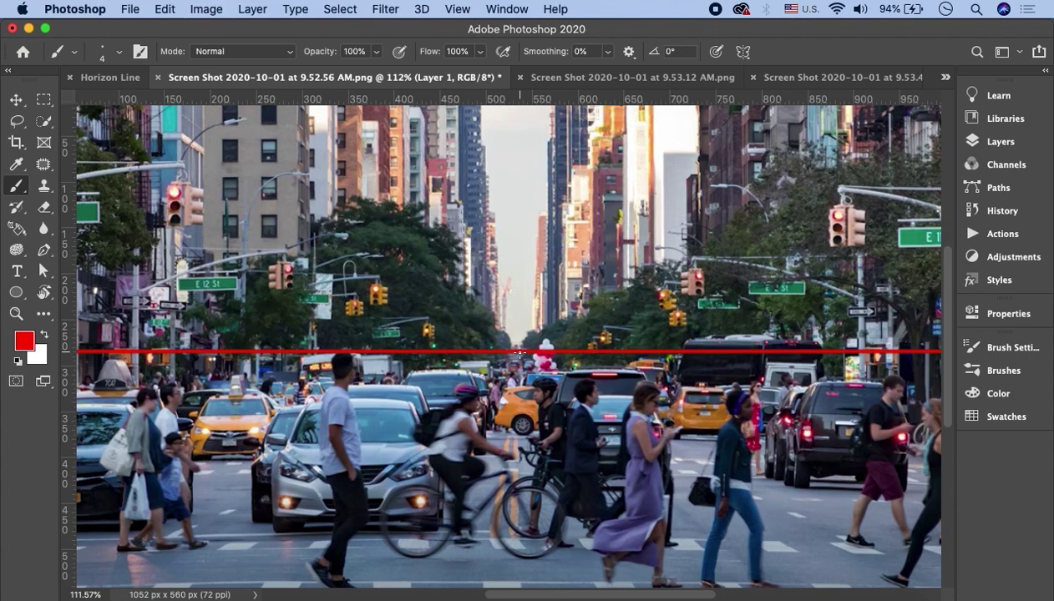
pyautogui.click(571, 77)
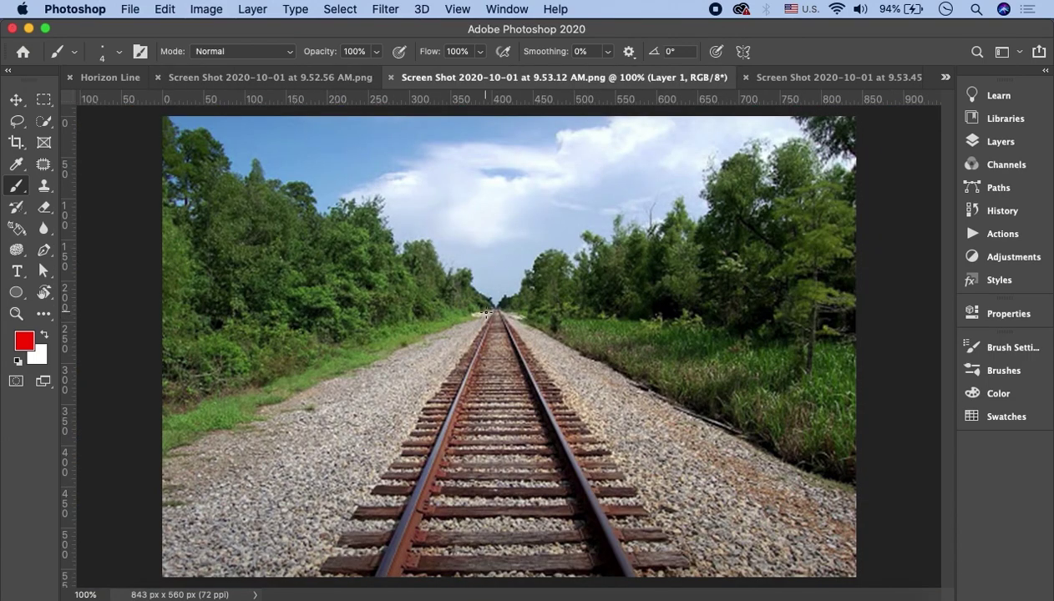
# Paint a red horizon line across the railroad photo at the vanishing point's height.
pyautogui.moveTo(164, 314); pyautogui.dragTo(526, 314)
pyautogui.press('super+z')
pyautogui.moveTo(164, 301); pyautogui.dragTo(526, 301)
pyautogui.press('super+z')
pyautogui.moveTo(164, 314); pyautogui.dragTo(546, 316)
pyautogui.press('super+z')
pyautogui.moveTo(164, 311); pyautogui.dragTo(870, 313)
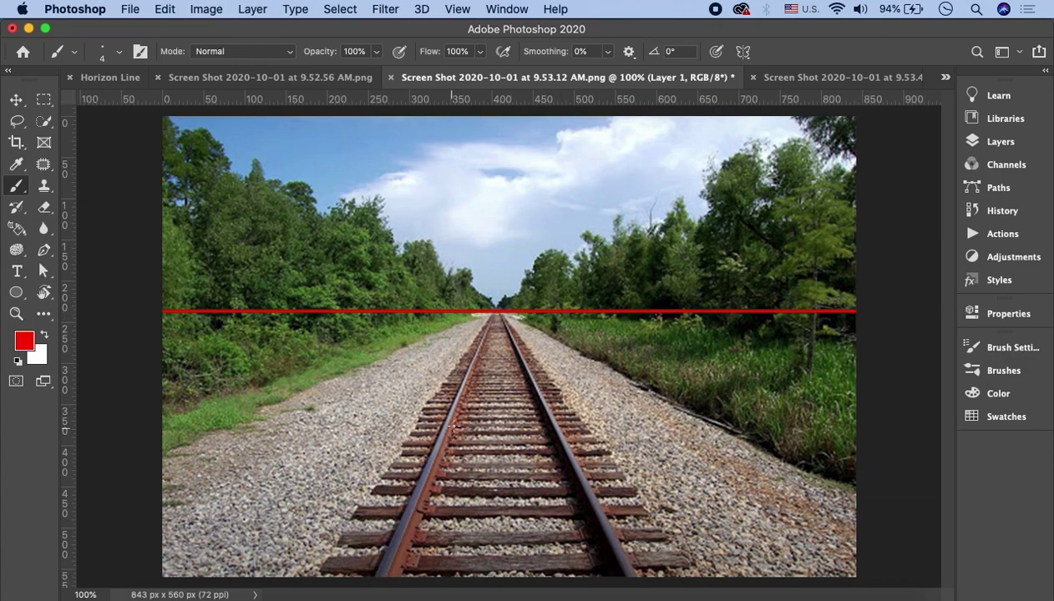
# Draw red lines from the vanishing point along both rails and out to the image edges.
pyautogui.keyDown('shift'); pyautogui.click(494, 311); pyautogui.keyUp('shift')
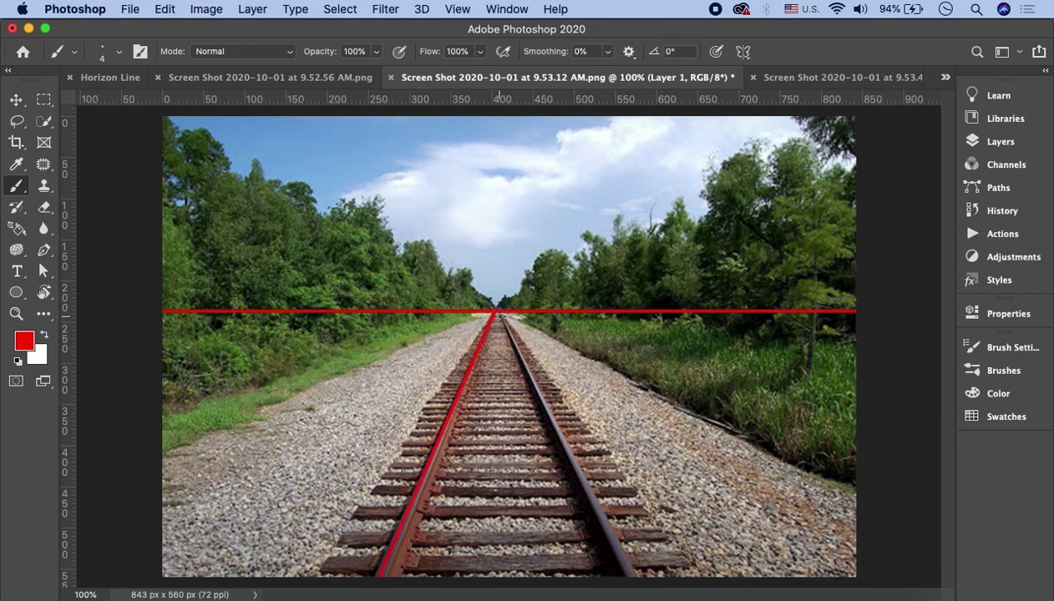
pyautogui.keyDown('shift'); pyautogui.click(627, 574); pyautogui.keyUp('shift')
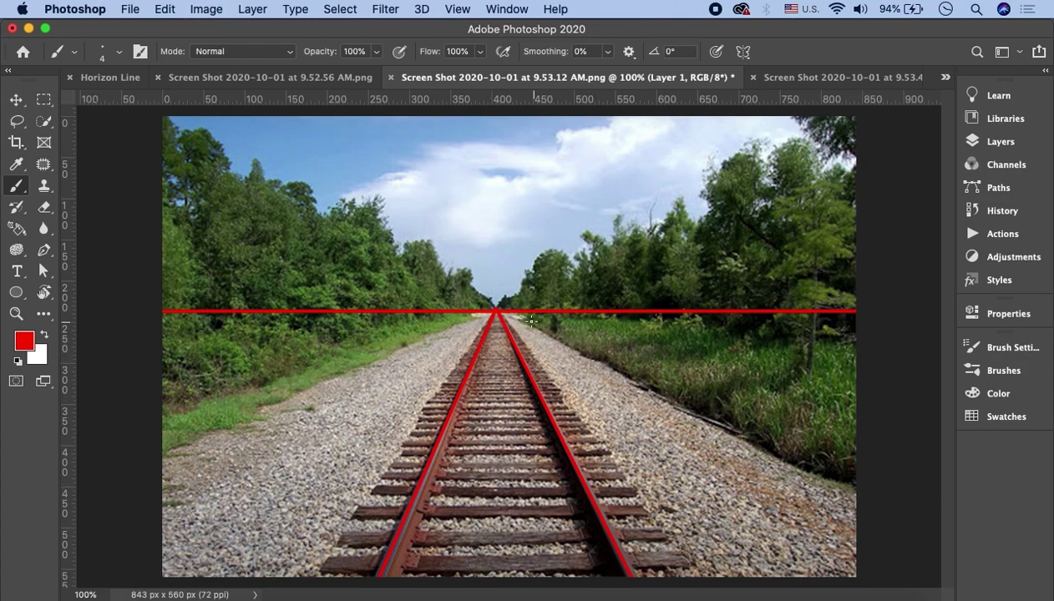
pyautogui.keyDown('shift'); pyautogui.click(865, 492); pyautogui.keyUp('shift')
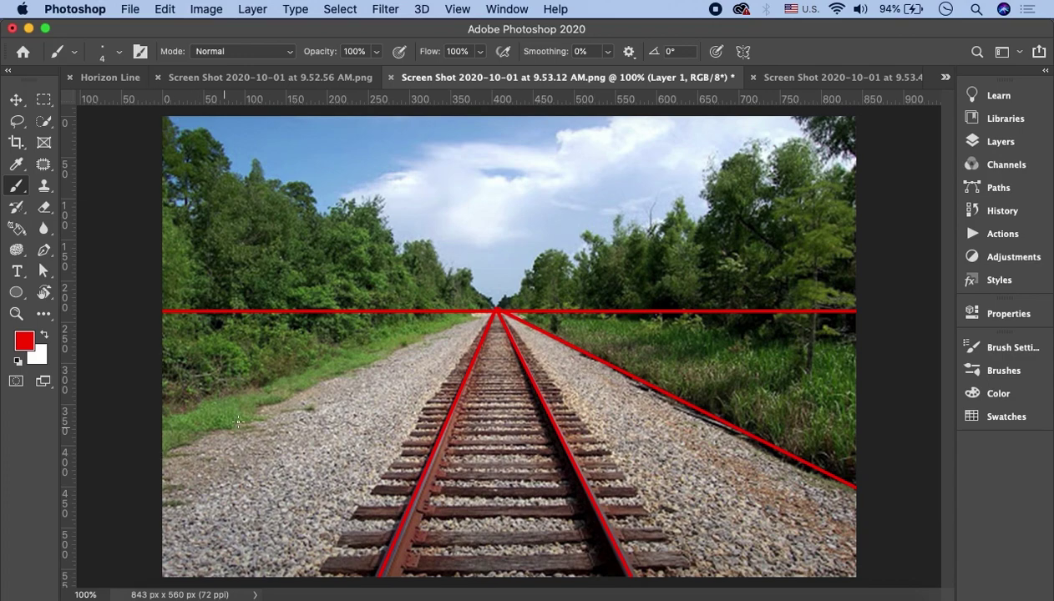
pyautogui.keyDown('shift'); pyautogui.click(495, 311); pyautogui.keyUp('shift')
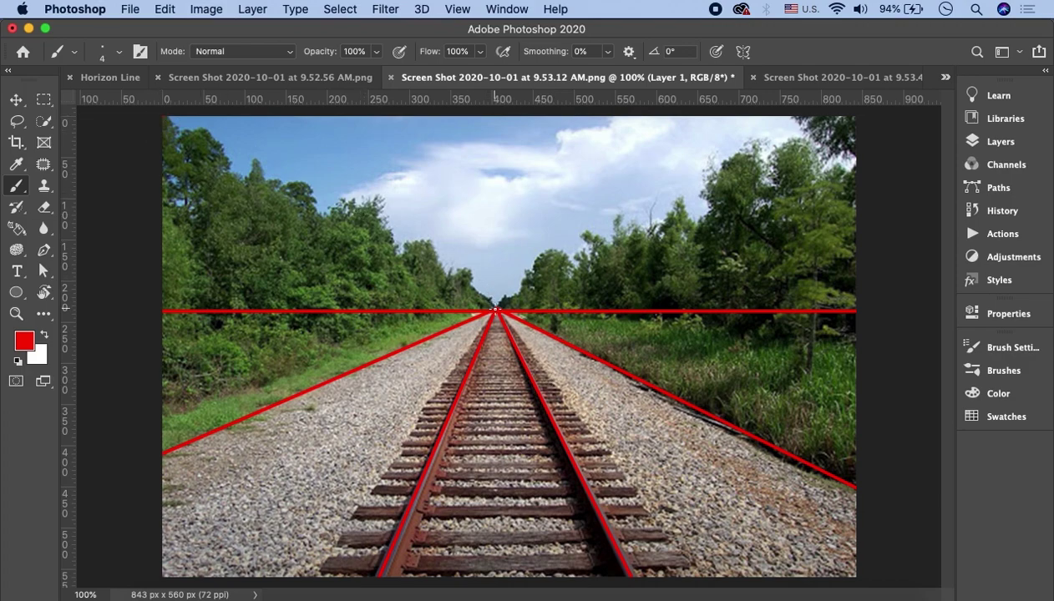
pyautogui.keyDown('shift'); pyautogui.click(496, 311); pyautogui.keyUp('shift')
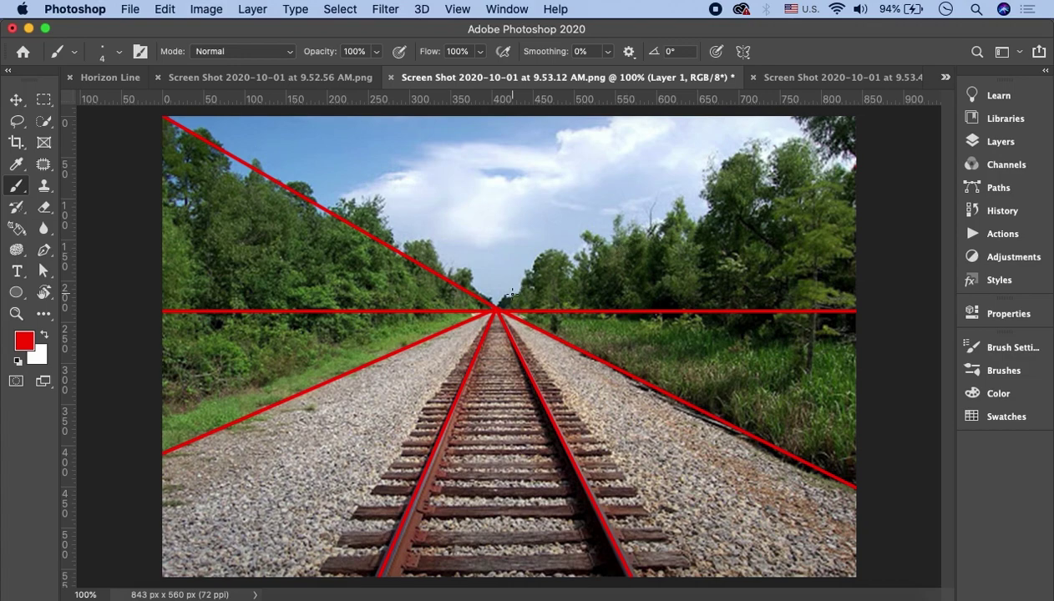
pyautogui.keyDown('shift'); pyautogui.click(496, 308); pyautogui.keyUp('shift')
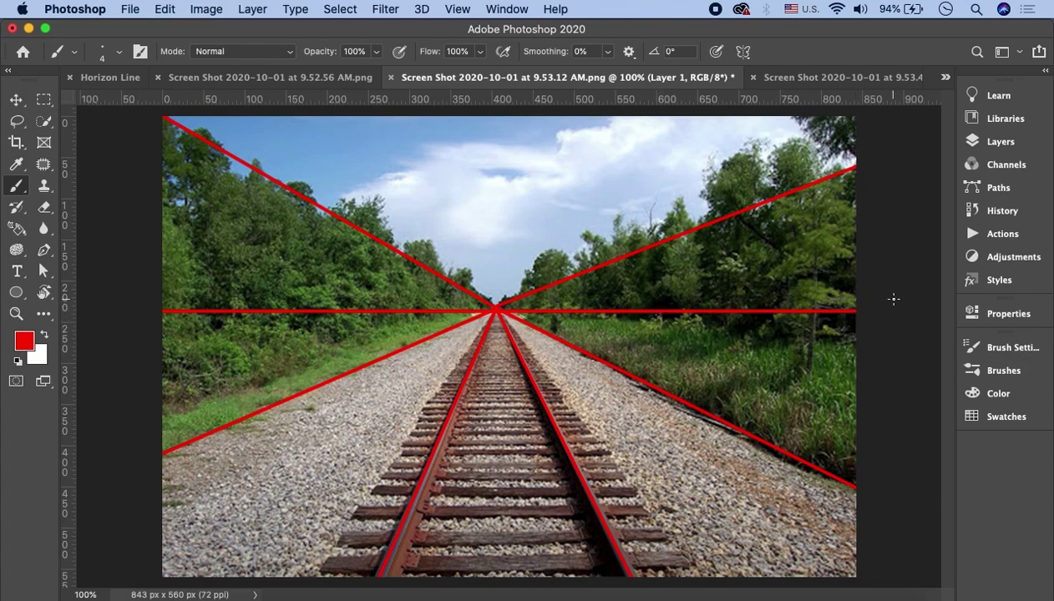
pyautogui.click(806, 78)
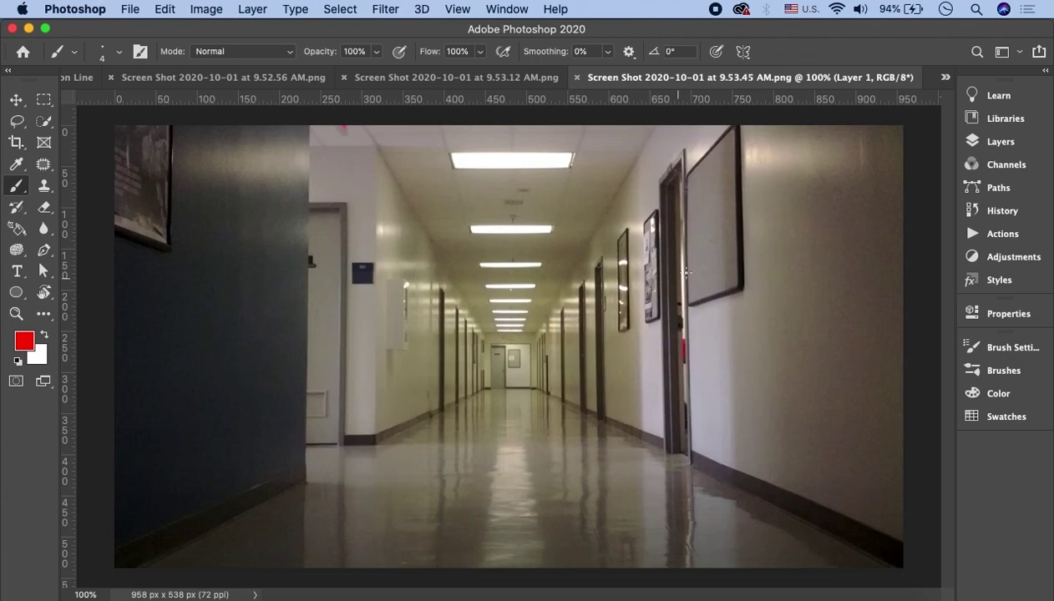
# Draw red lines along the hallway's ceiling and floor edges meeting at the central vanishing point.
pyautogui.click(657, 126)
pyautogui.keyDown('shift'); pyautogui.click(534, 333); pyautogui.keyUp('shift')
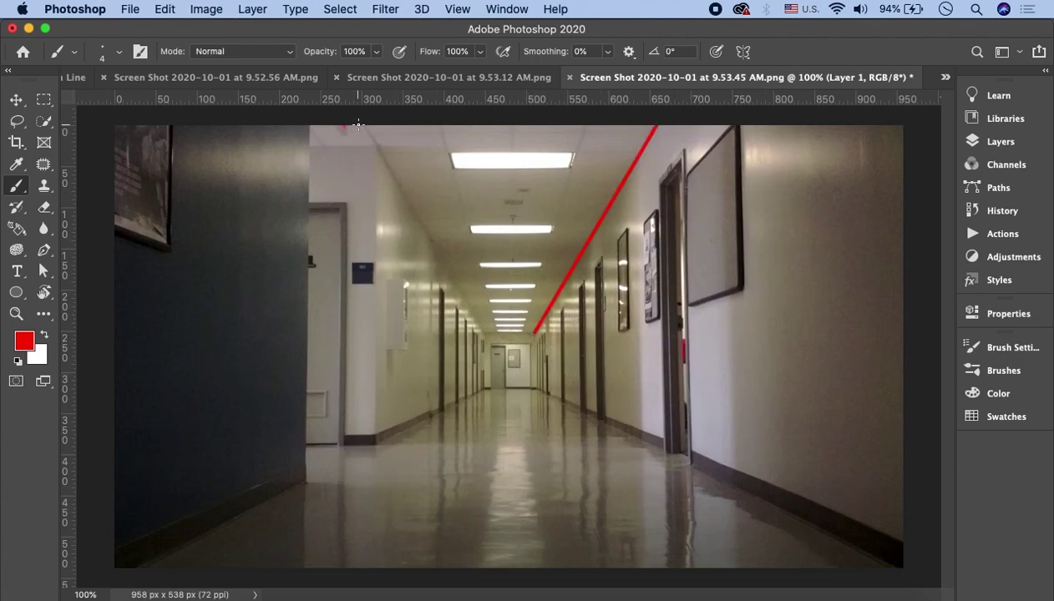
pyautogui.keyDown('shift'); pyautogui.click(490, 339); pyautogui.keyUp('shift')
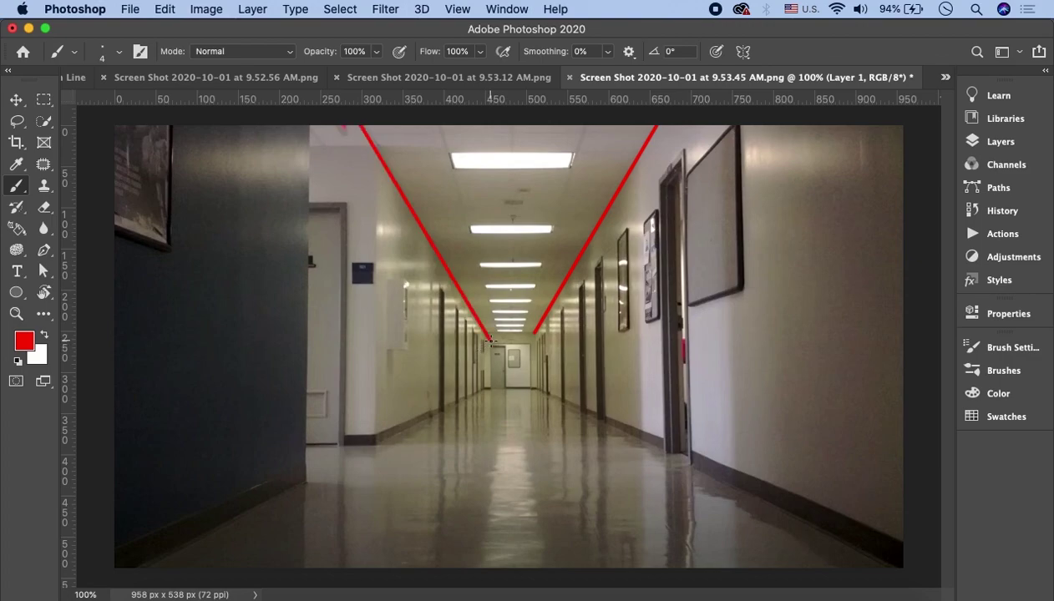
pyautogui.click(899, 566)
pyautogui.keyDown('shift'); pyautogui.click(532, 387); pyautogui.keyUp('shift')
pyautogui.click(134, 567)
pyautogui.keyDown('shift'); pyautogui.click(487, 389); pyautogui.keyUp('shift')
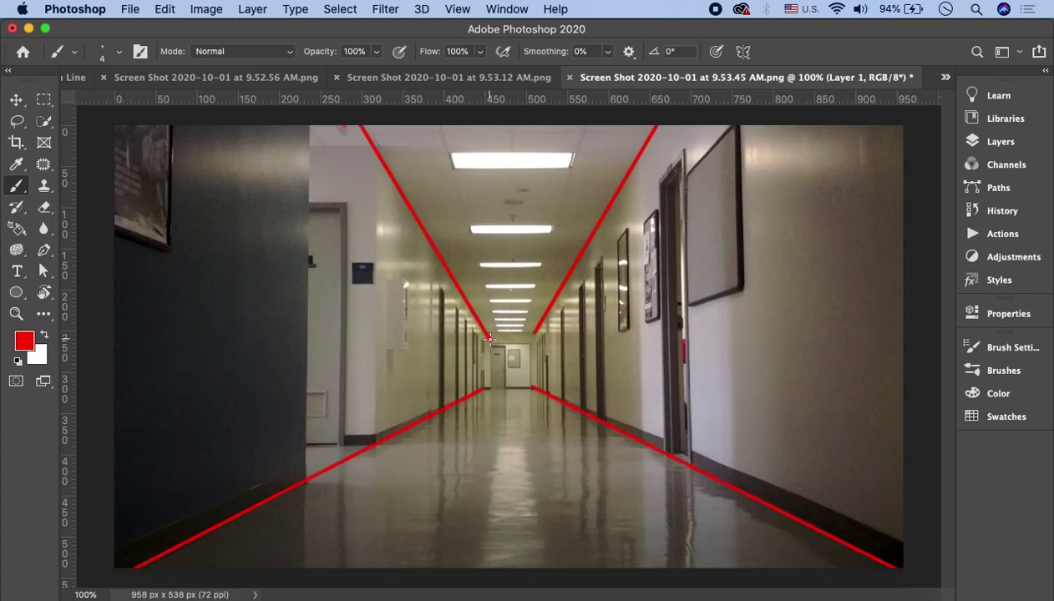
# Extend the ceiling and left floor lines past the vanishing point, undoing a stray red dot.
pyautogui.keyDown('shift'); pyautogui.click(552, 440); pyautogui.keyUp('shift')
pyautogui.keyDown('shift'); pyautogui.click(463, 458); pyautogui.keyUp('shift')
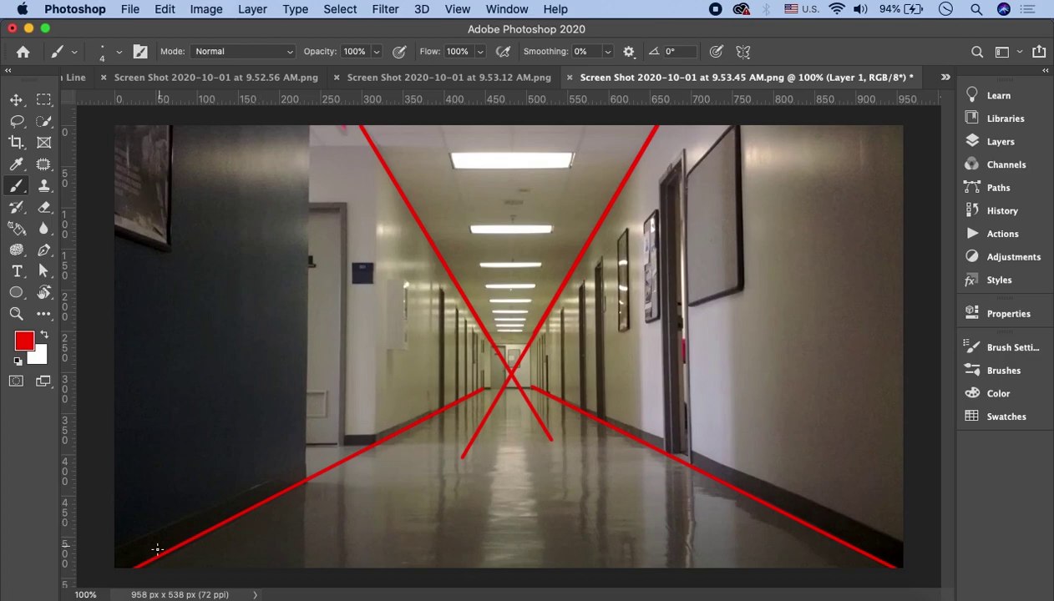
pyautogui.click(537, 365)
pyautogui.press('super+z')
pyautogui.keyDown('shift'); pyautogui.click(135, 568); pyautogui.keyUp('shift')
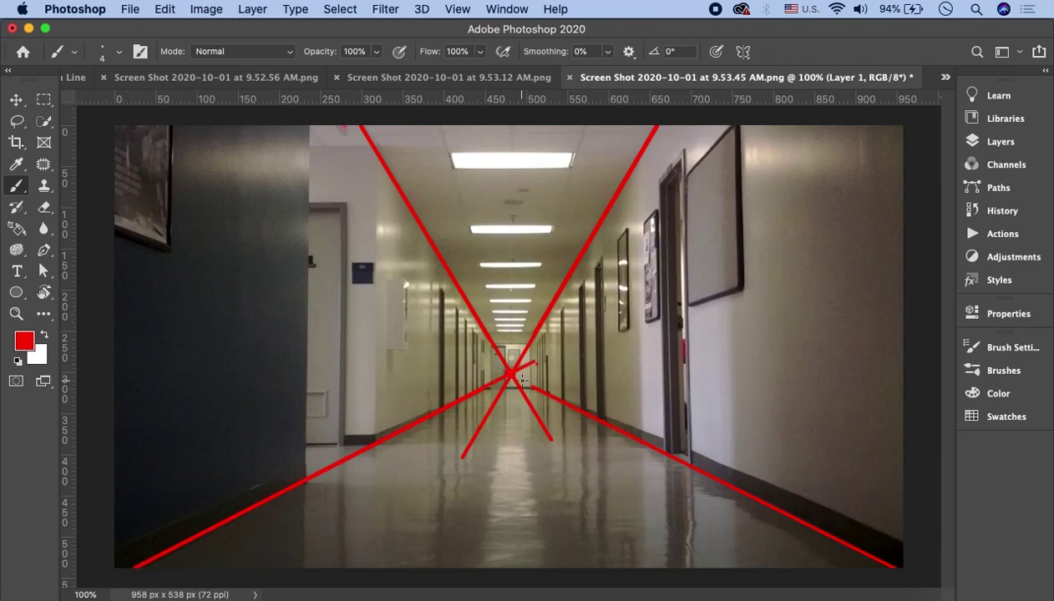
# Draw a red horizon through the vanishing point across the hallway, then switch to the bedroom photo.
pyautogui.moveTo(509, 374); pyautogui.dragTo(65, 373)
pyautogui.moveTo(509, 374); pyautogui.dragTo(964, 367)
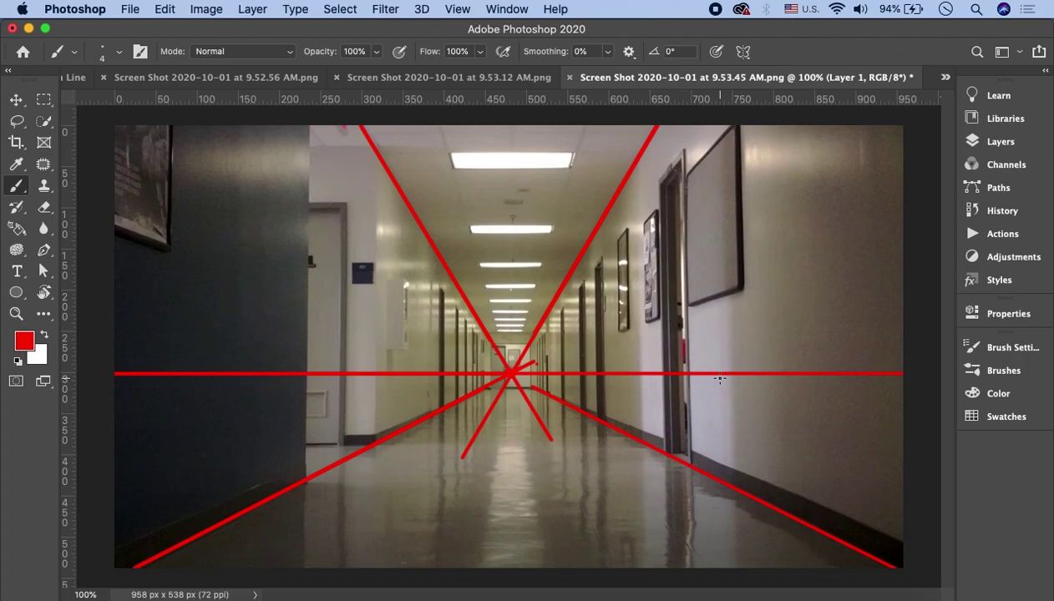
pyautogui.click(945, 77)
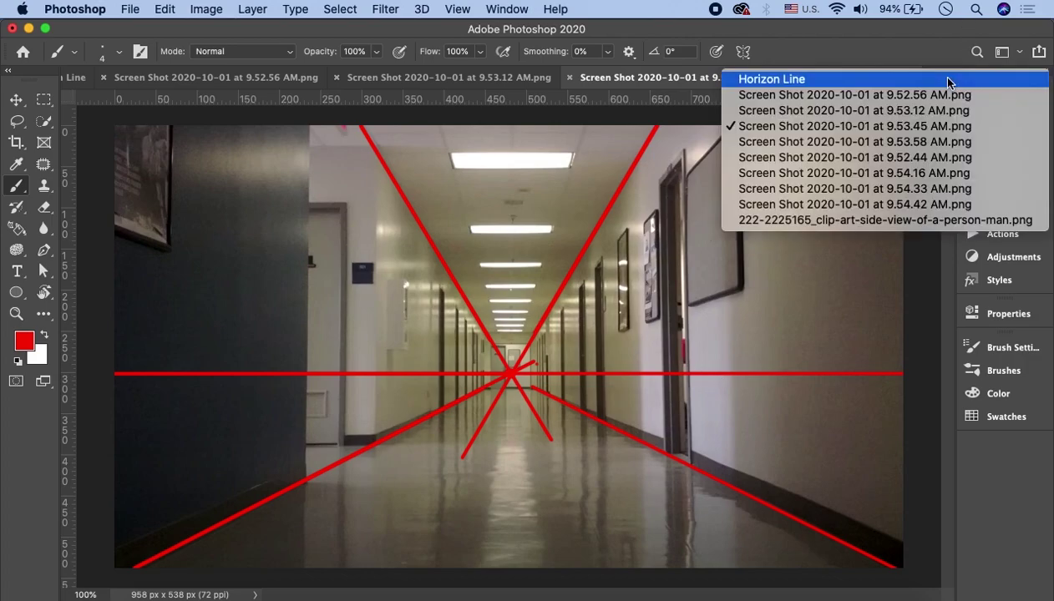
pyautogui.click(841, 141)
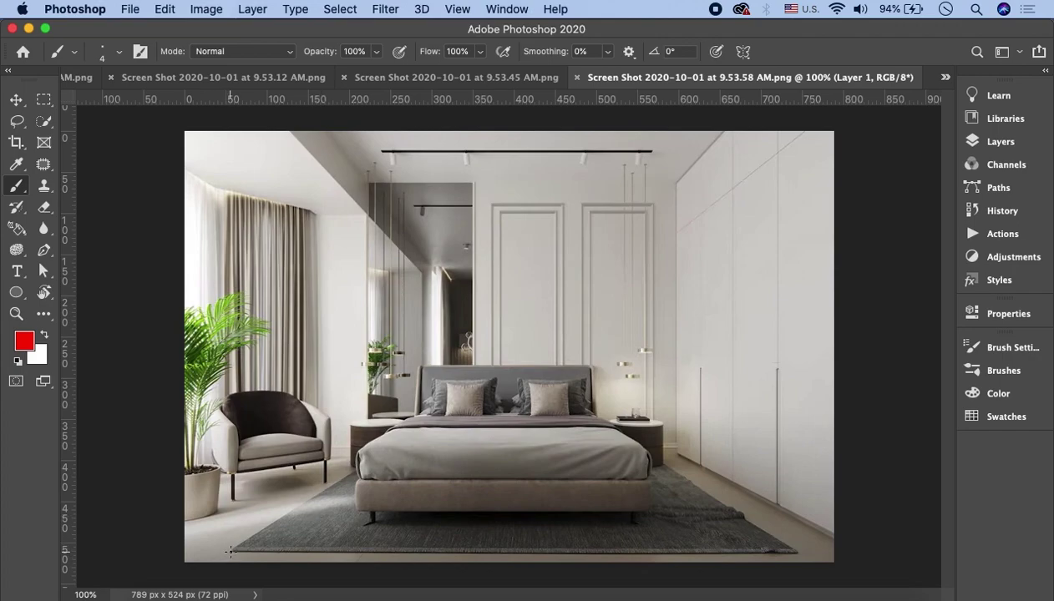
# Draw straight red lines from the rug's bottom corners converging toward the vanishing point behind the bed.
pyautogui.moveTo(227, 552); pyautogui.dragTo(233, 552)
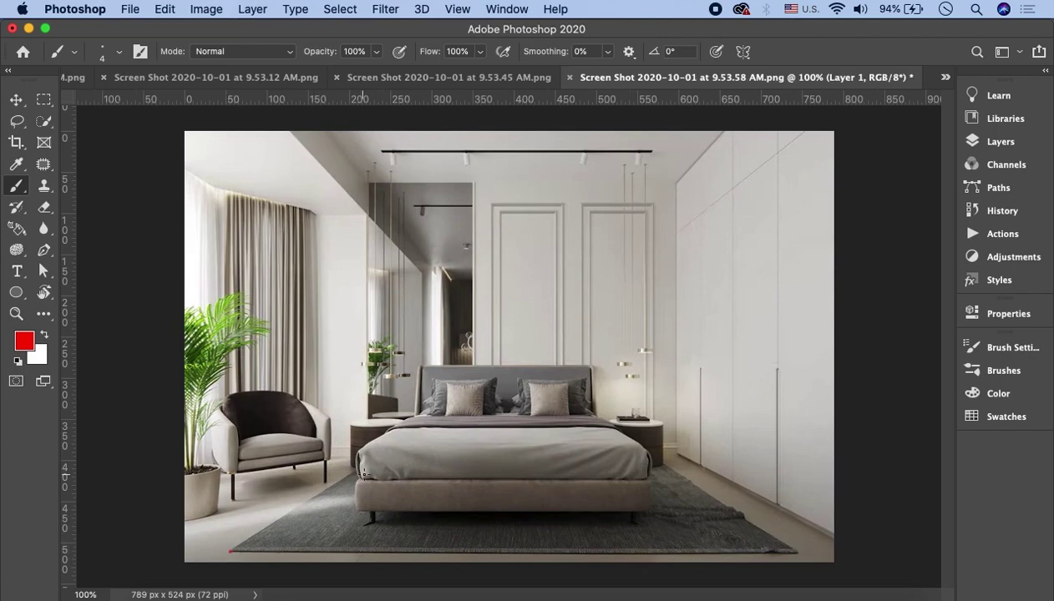
pyautogui.keyDown('shift'); pyautogui.click(542, 347); pyautogui.keyUp('shift')
pyautogui.keyDown('shift'); pyautogui.click(796, 552); pyautogui.keyUp('shift')
pyautogui.click(799, 552)
pyautogui.keyDown('shift'); pyautogui.click(491, 351); pyautogui.keyUp('shift')
# Add red converging lines from the photo's top and left edges through the vanishing point.
pyautogui.click(288, 128)
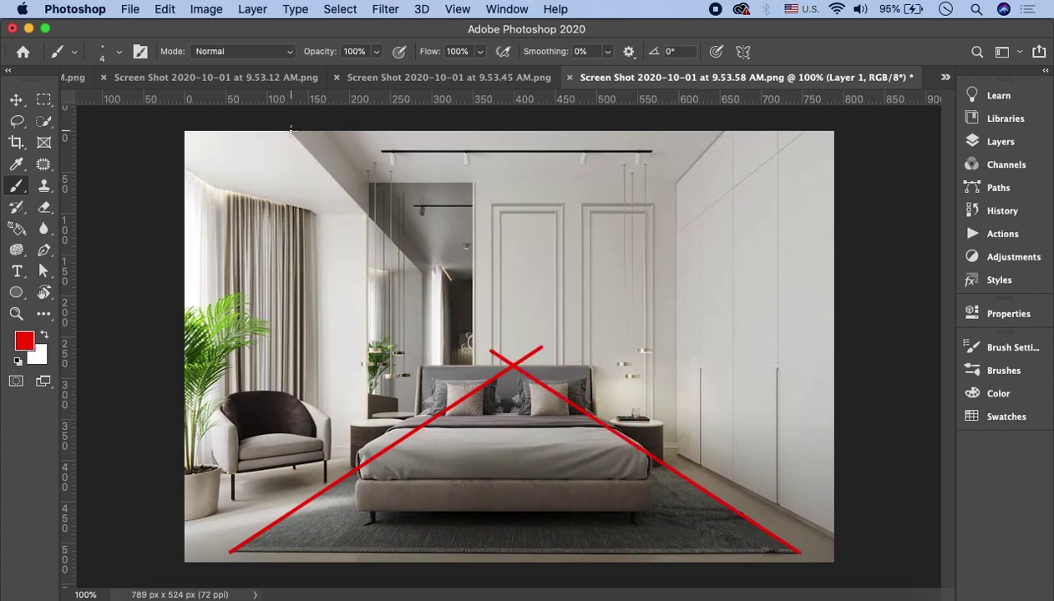
pyautogui.keyDown('shift'); pyautogui.click(571, 428); pyautogui.keyUp('shift')
pyautogui.click(476, 381)
pyautogui.keyDown('shift'); pyautogui.click(725, 130); pyautogui.keyUp('shift')
pyautogui.click(185, 170)
pyautogui.keyDown('shift'); pyautogui.click(514, 378); pyautogui.keyUp('shift')
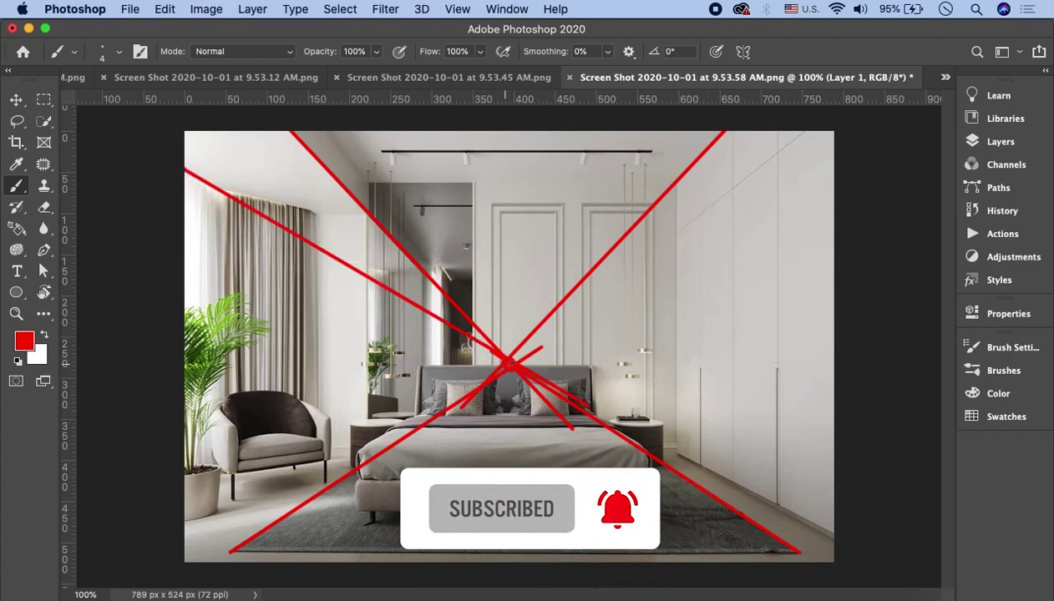
# Draw the bedroom's red horizon line through the vanishing point, then switch to the 9.52.44 AM desert photo.
pyautogui.moveTo(508, 364); pyautogui.dragTo(183, 364)
pyautogui.moveTo(510, 364); pyautogui.dragTo(833, 364)
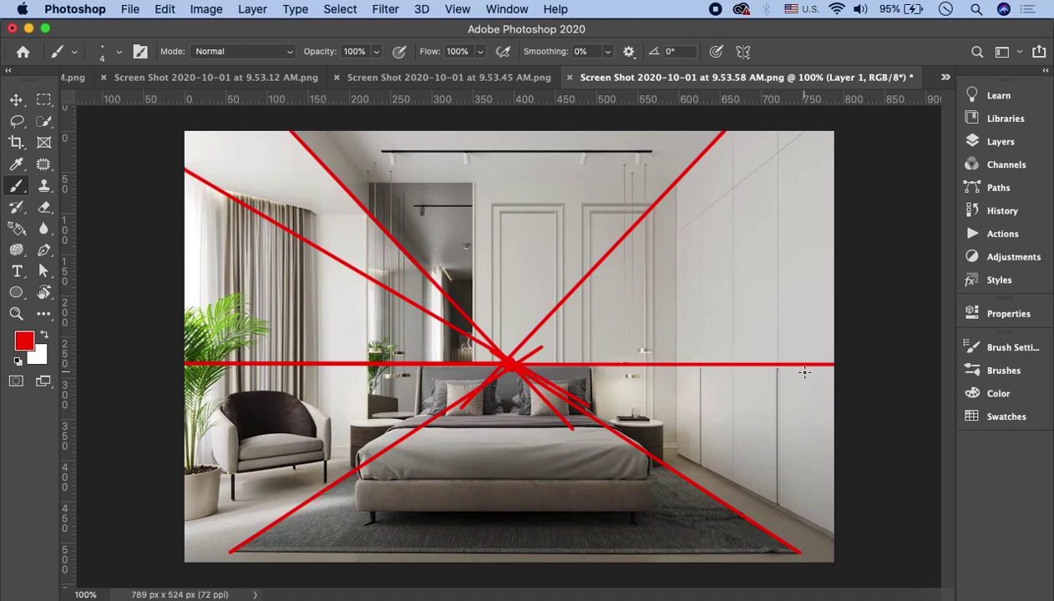
pyautogui.click(945, 77)
pyautogui.click(829, 157)
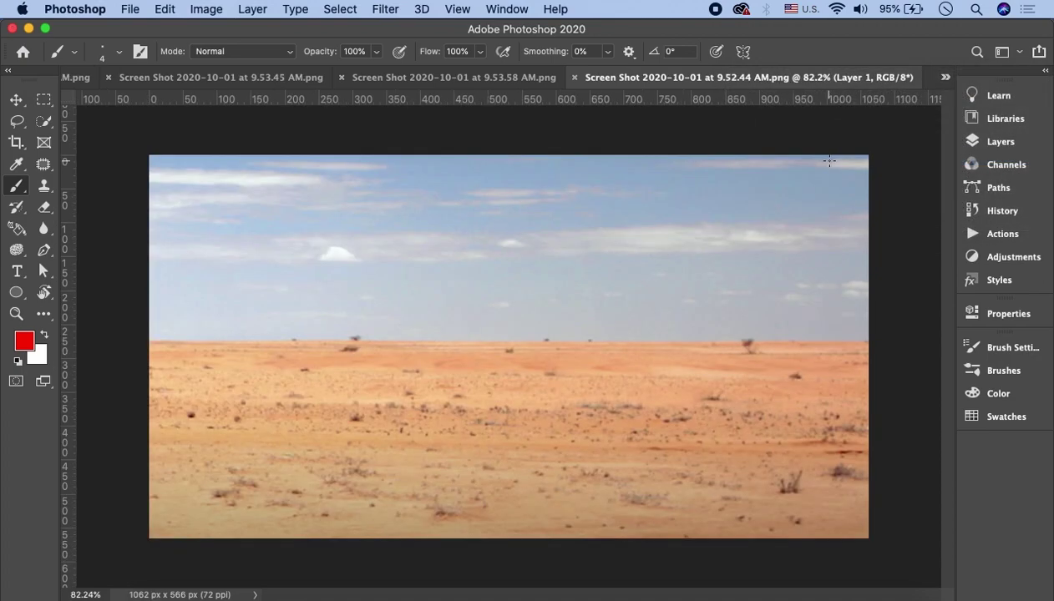
# Paint a straight red horizon across the desert, then switch to the 9.54.16 AM building photo.
pyautogui.moveTo(153, 342); pyautogui.dragTo(902, 349)
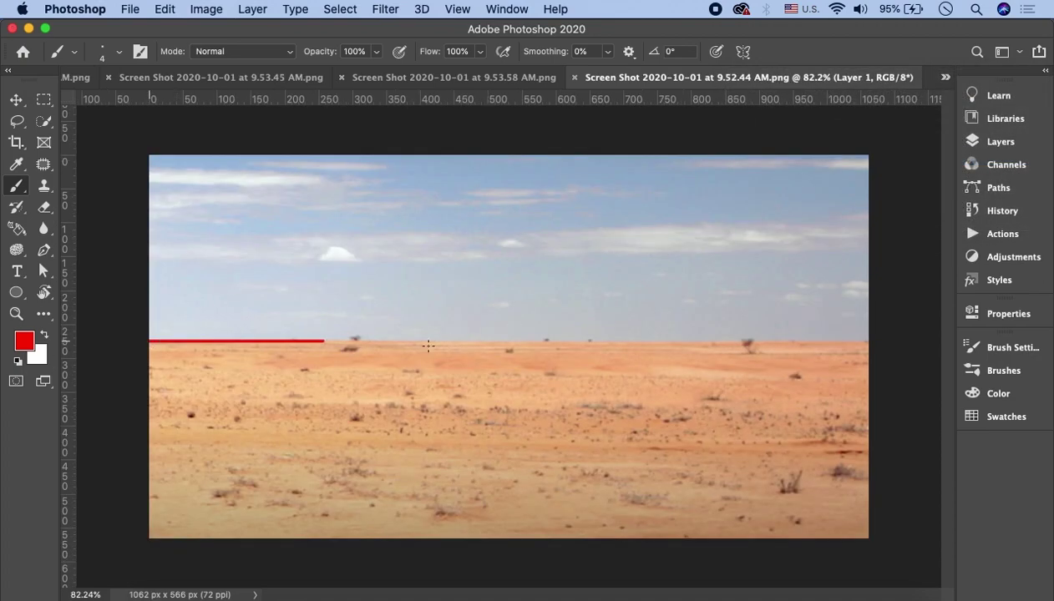
pyautogui.click(944, 80)
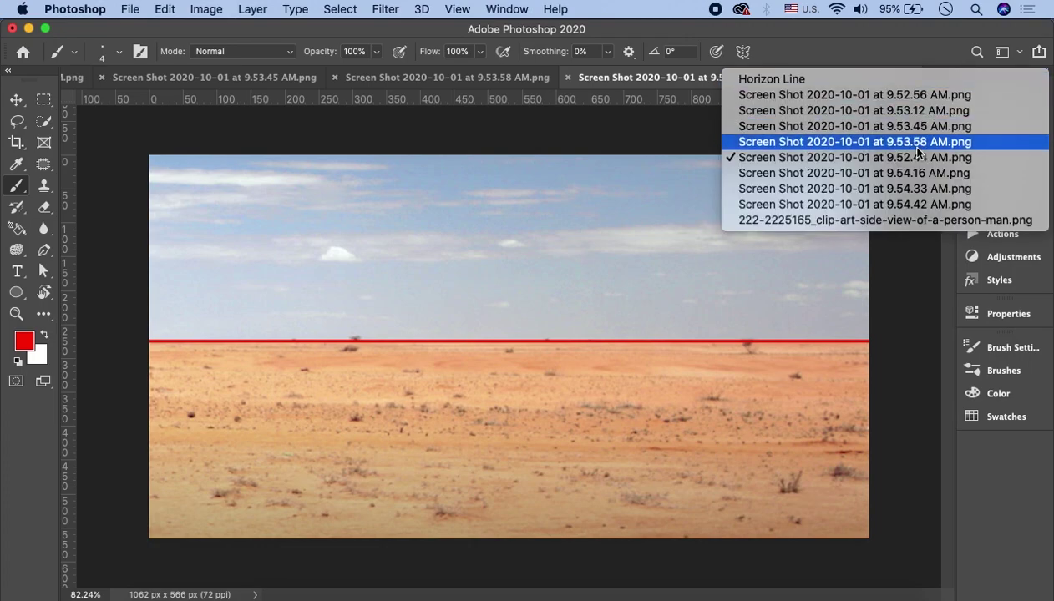
pyautogui.click(905, 175)
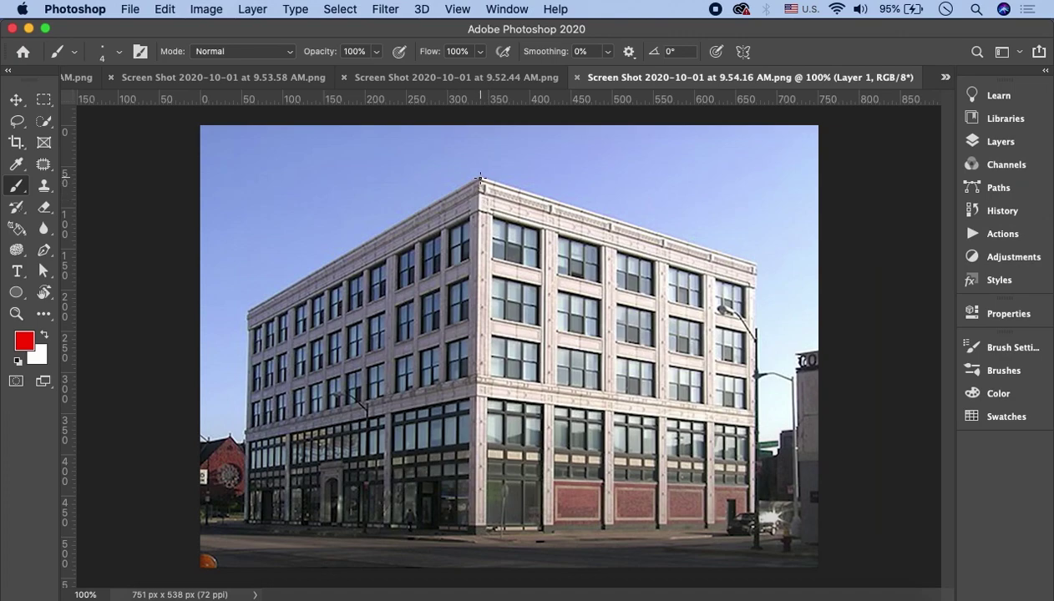
# Using the Line tool, draw a line from the building's top corner along its right roofline past the image edge.
pyautogui.scroll(-5, 480, 178)
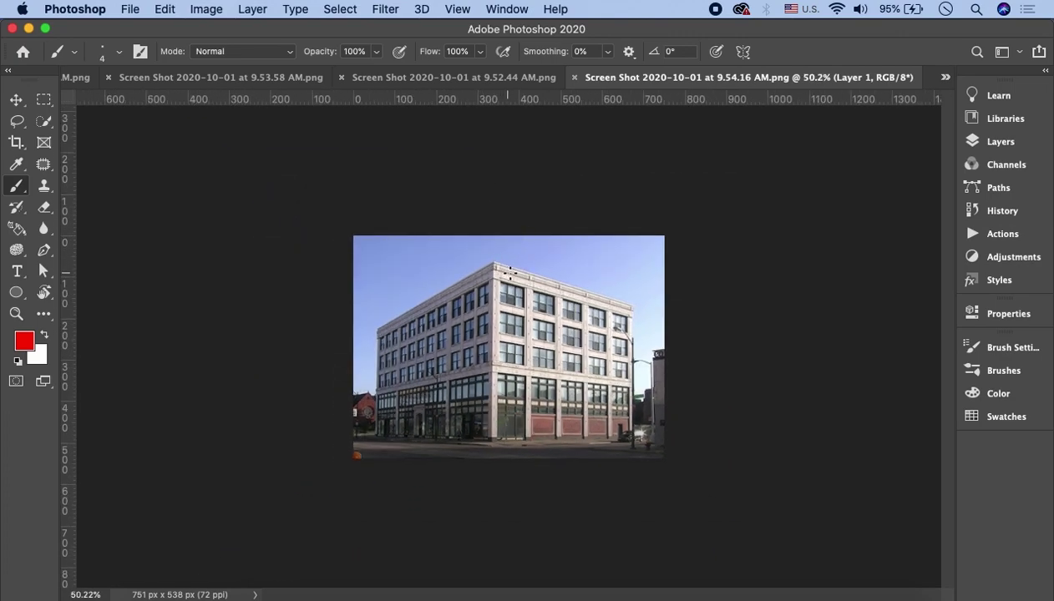
pyautogui.scroll(1, 539, 284)
pyautogui.scroll(2, 539, 284)
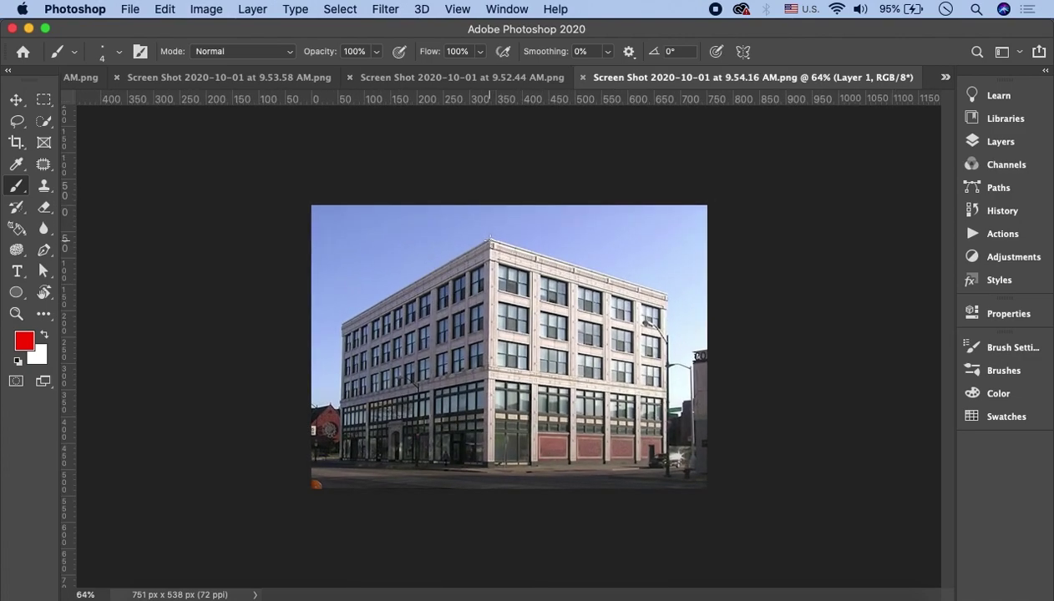
pyautogui.click(490, 240)
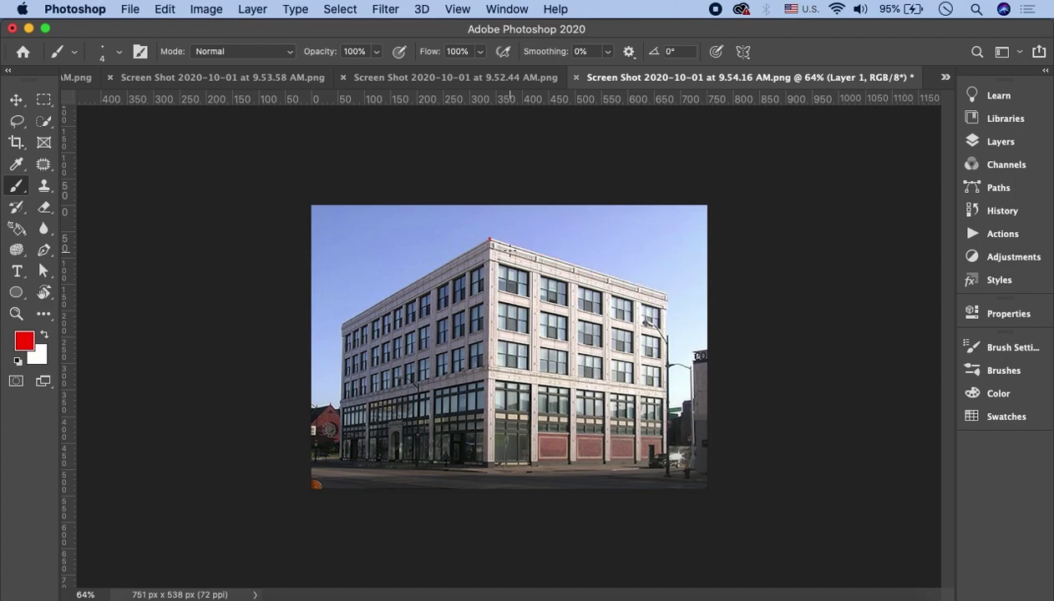
pyautogui.click(20, 273)
pyautogui.moveTo(16, 291)
pyautogui.mouseDown()
pyautogui.moveTo(48, 338)
pyautogui.moveTo(80, 353)
pyautogui.mouseUp()
pyautogui.moveTo(497, 241); pyautogui.dragTo(899, 363)
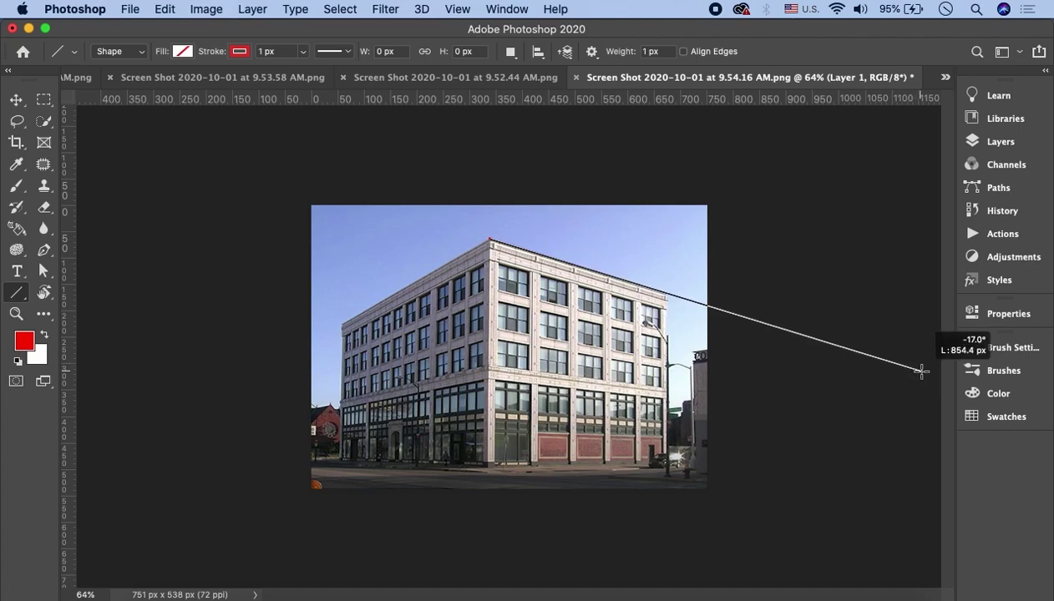
pyautogui.moveTo(900, 363); pyautogui.dragTo(919, 371)
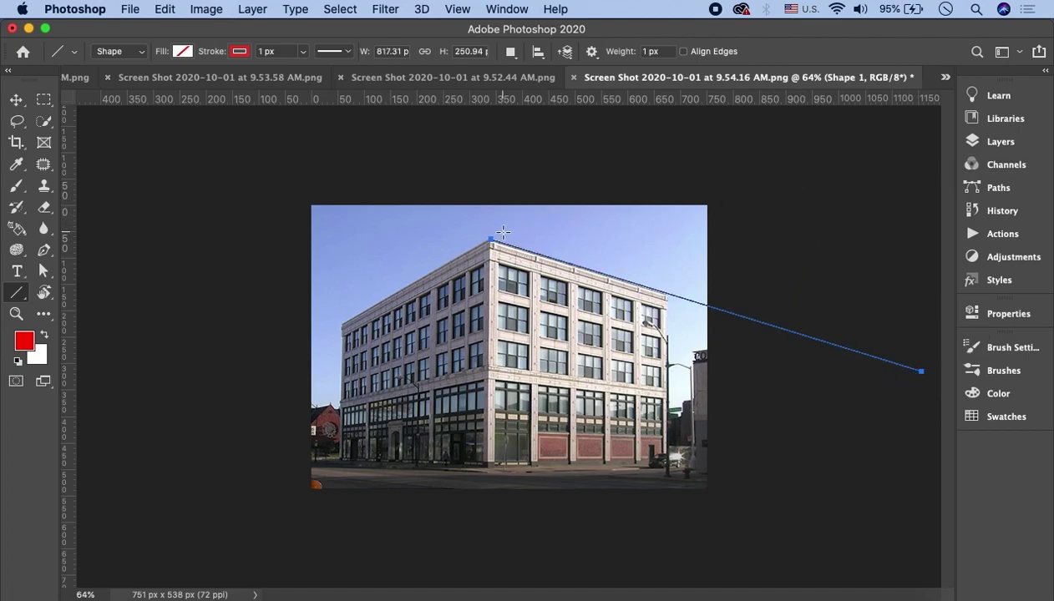
# Set the Line tool to Pixels mode and add a new empty layer for the lines.
pyautogui.click(134, 52)
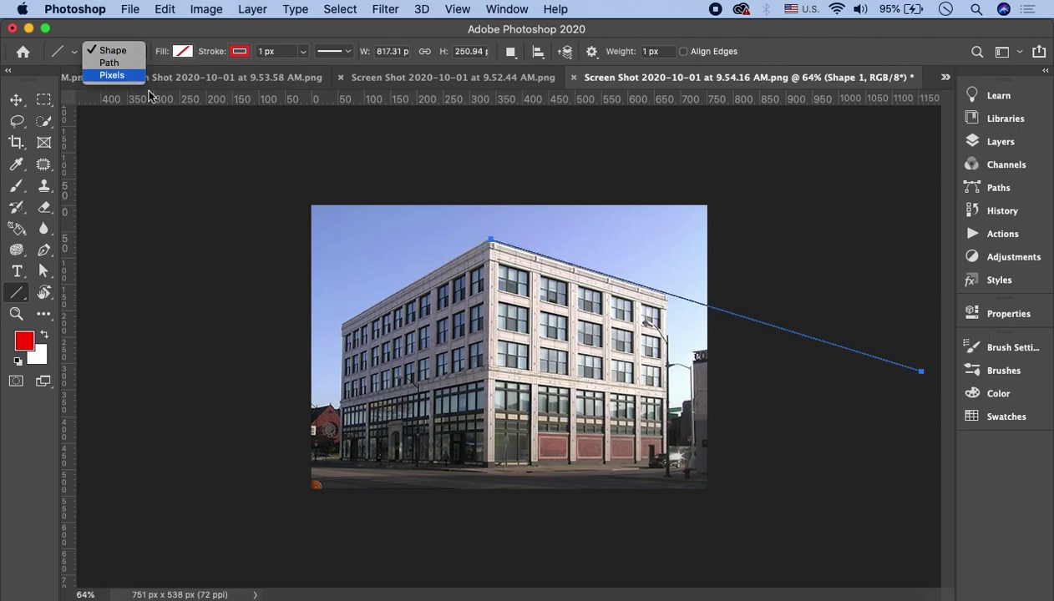
pyautogui.click(124, 74)
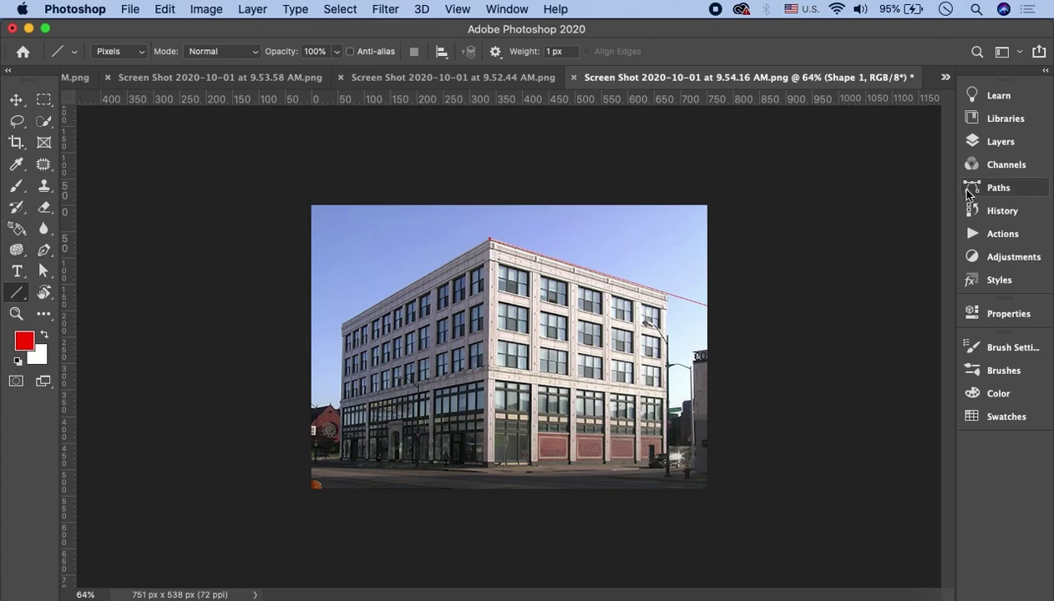
pyautogui.click(986, 142)
pyautogui.click(905, 533)
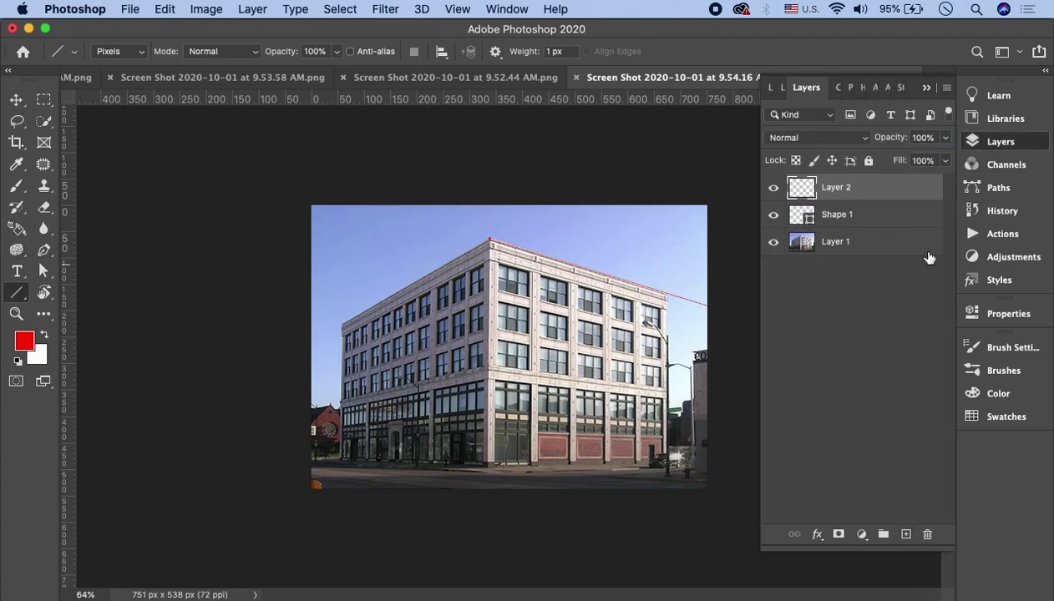
pyautogui.click(927, 89)
# Draw red lines along the building's left roofline and base out to the photo's left edge.
pyautogui.scroll(1, 484, 236)
pyautogui.moveTo(487, 223); pyautogui.dragTo(141, 415)
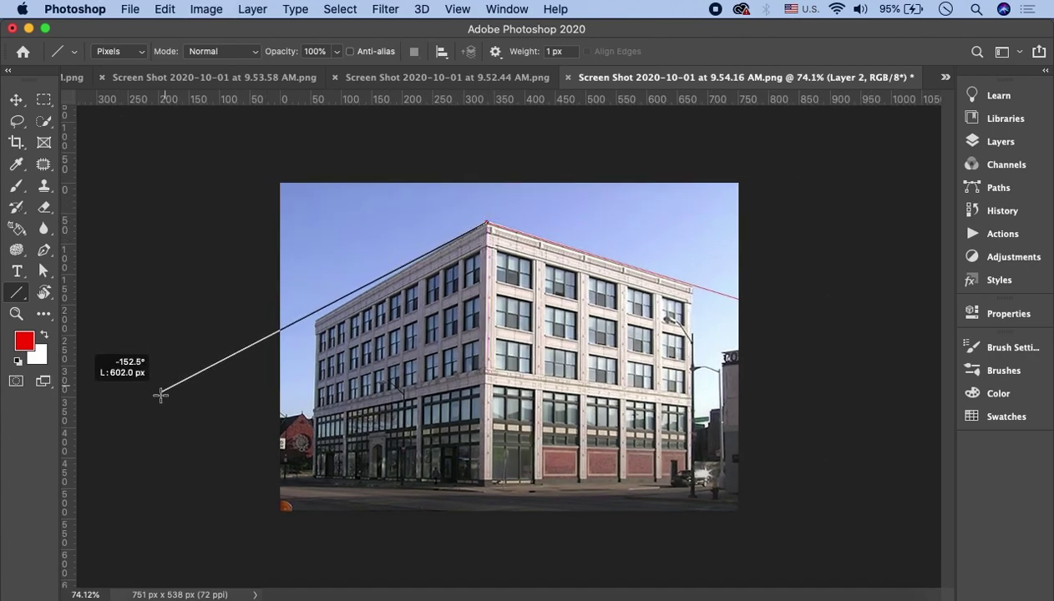
pyautogui.moveTo(141, 415); pyautogui.dragTo(160, 422)
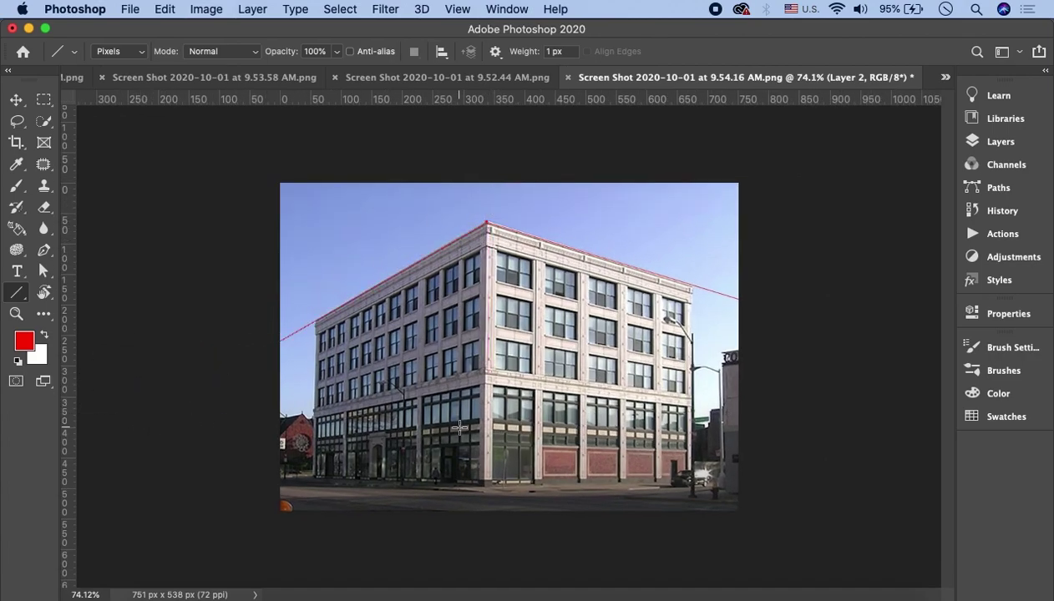
pyautogui.moveTo(482, 484); pyautogui.dragTo(100, 458)
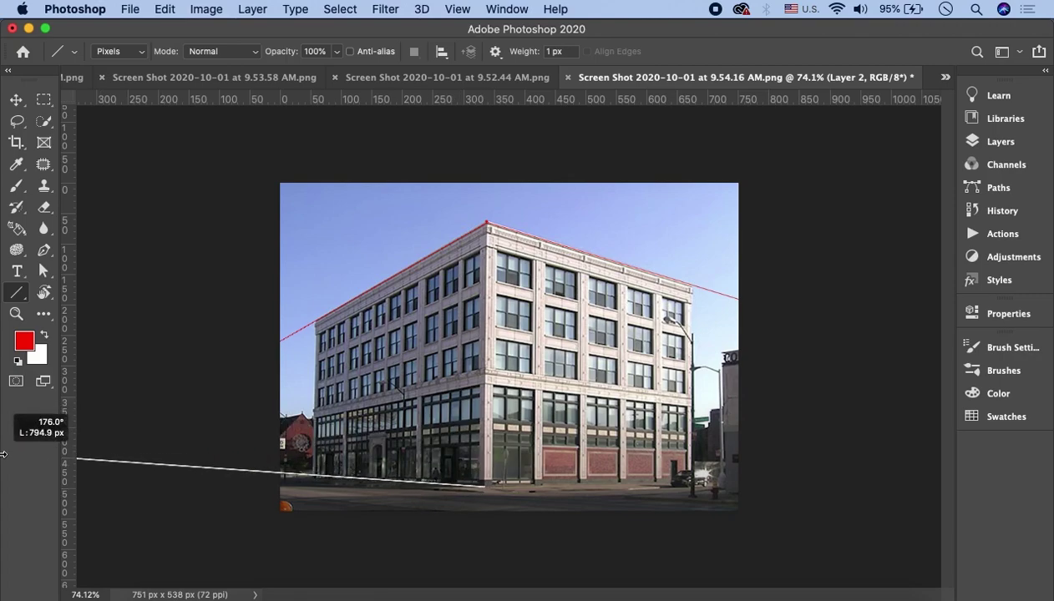
pyautogui.moveTo(100, 458); pyautogui.dragTo(24, 459)
pyautogui.scroll(-5, 526, 455)
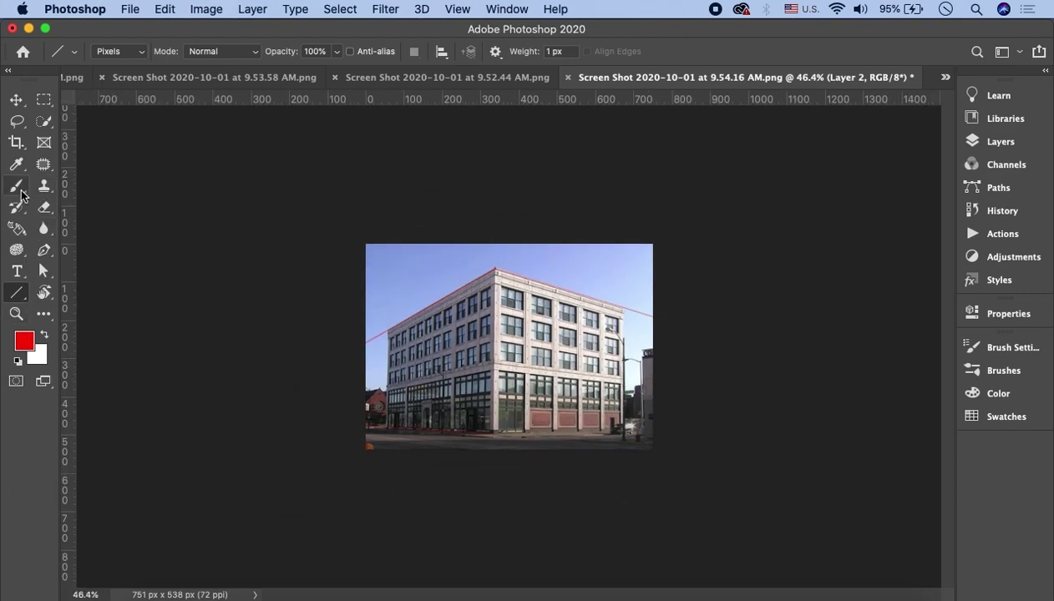
pyautogui.click(15, 143)
# Widen the canvas on both sides and fill the new margins white via a new bottom layer.
pyautogui.moveTo(652, 347); pyautogui.dragTo(926, 347)
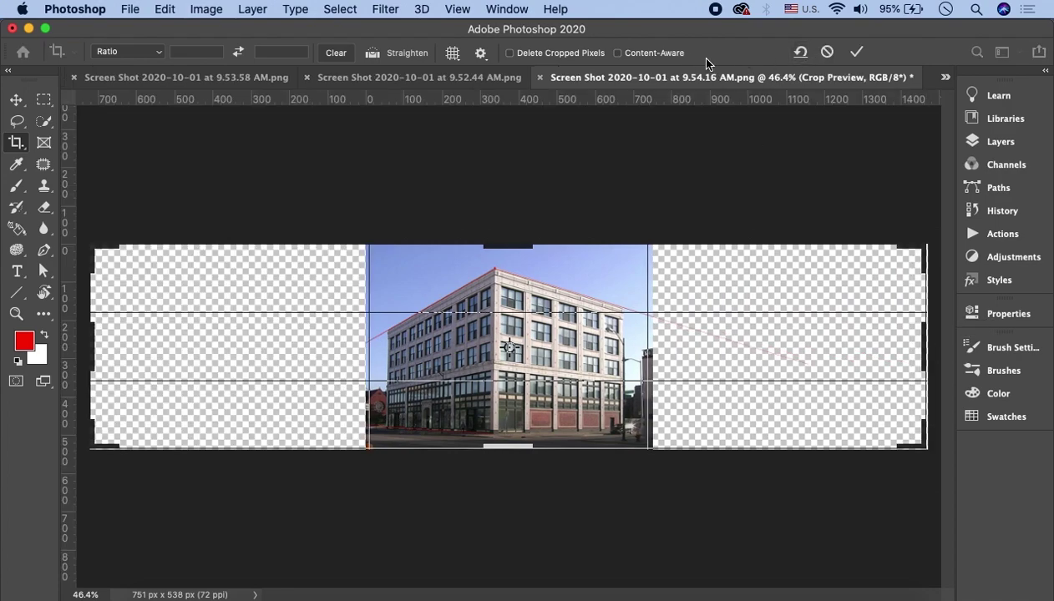
pyautogui.click(860, 53)
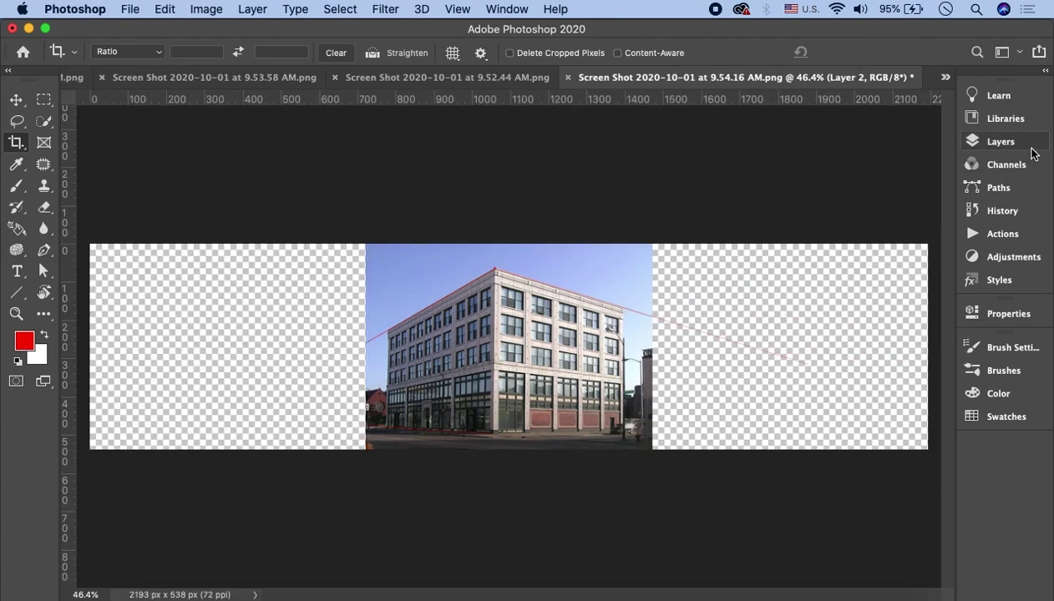
pyautogui.click(1001, 142)
pyautogui.click(905, 534)
pyautogui.moveTo(804, 184); pyautogui.dragTo(804, 242)
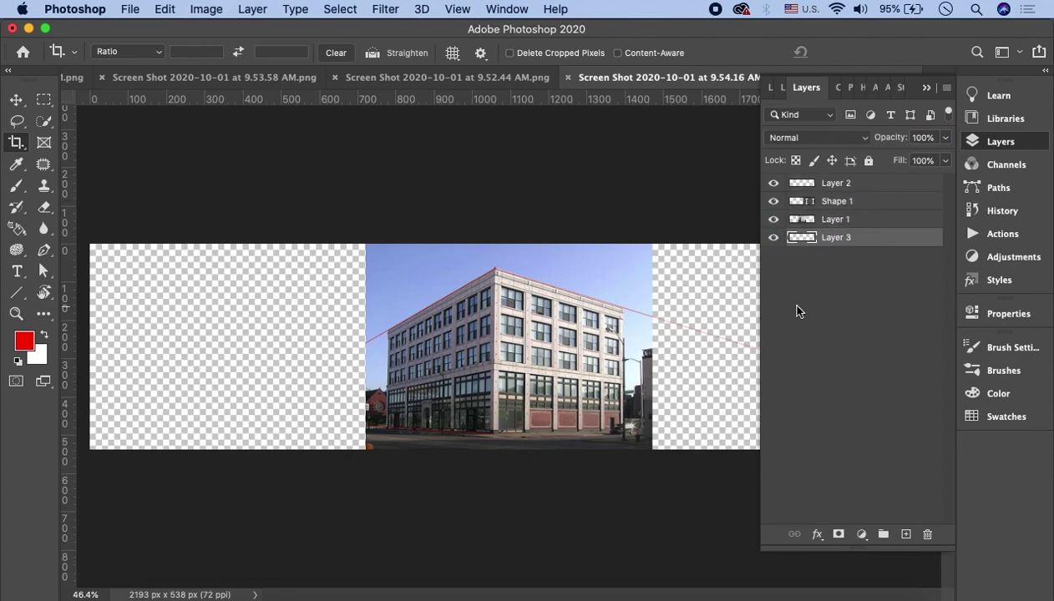
pyautogui.press('super+BackSpace')
pyautogui.click(926, 87)
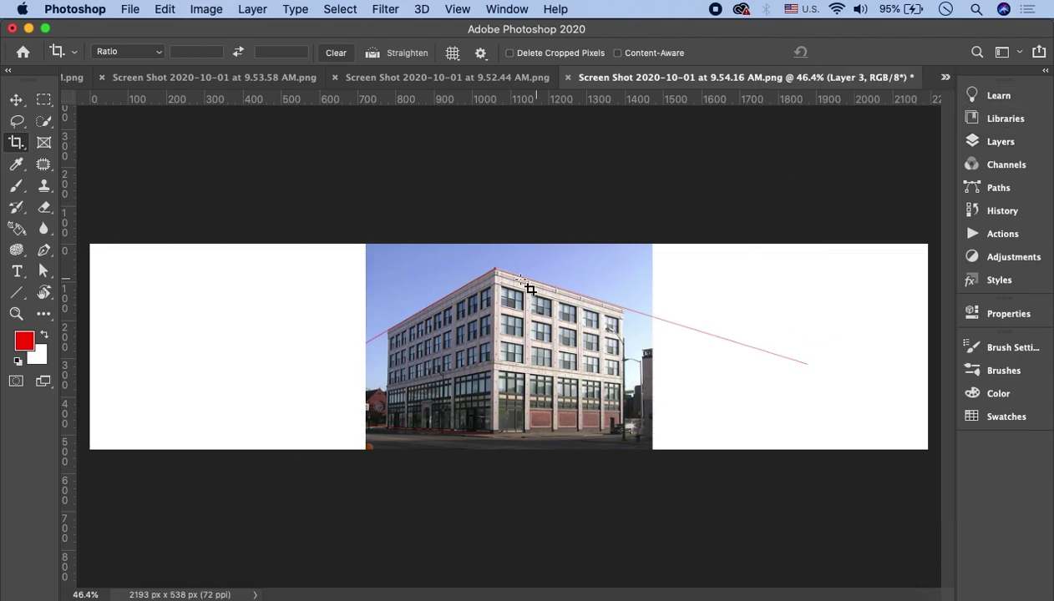
# Zoom in on the building photo and briefly check the Layers panel.
pyautogui.press('super+equal')
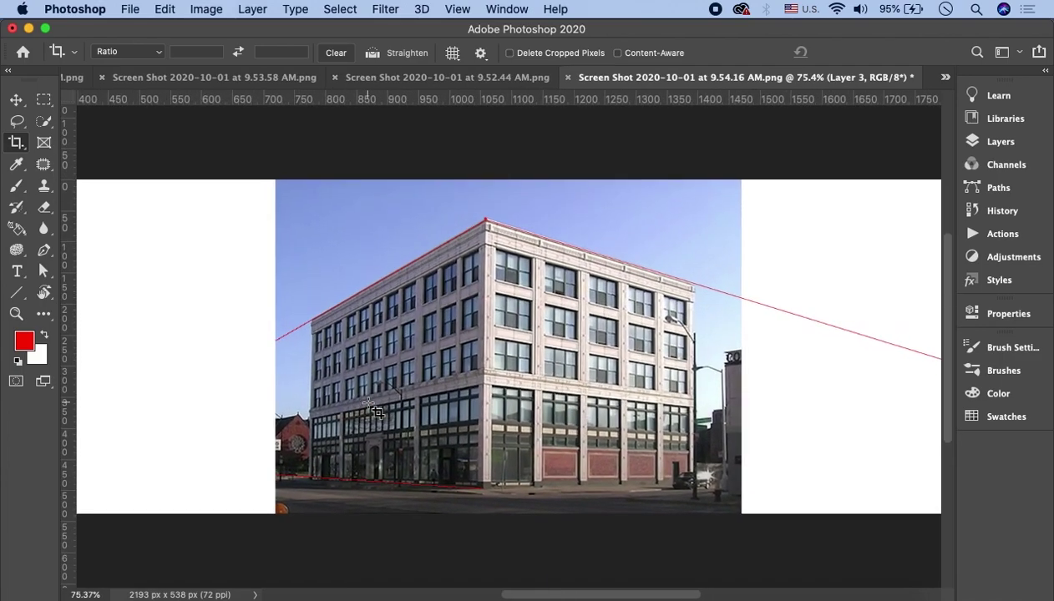
pyautogui.scroll(-2, 378, 412)
pyautogui.click(1015, 142)
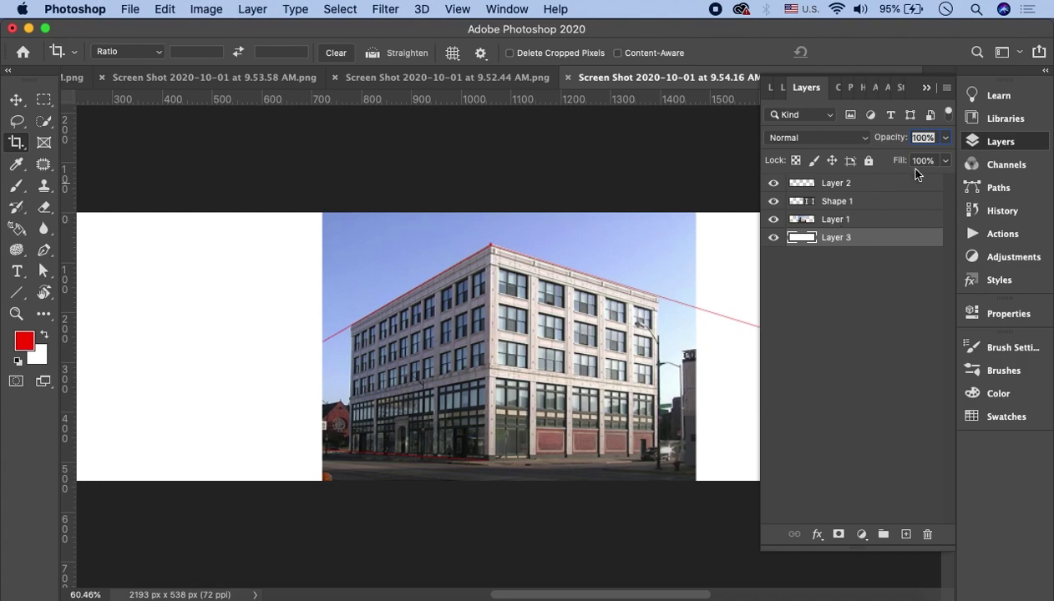
pyautogui.click(761, 184)
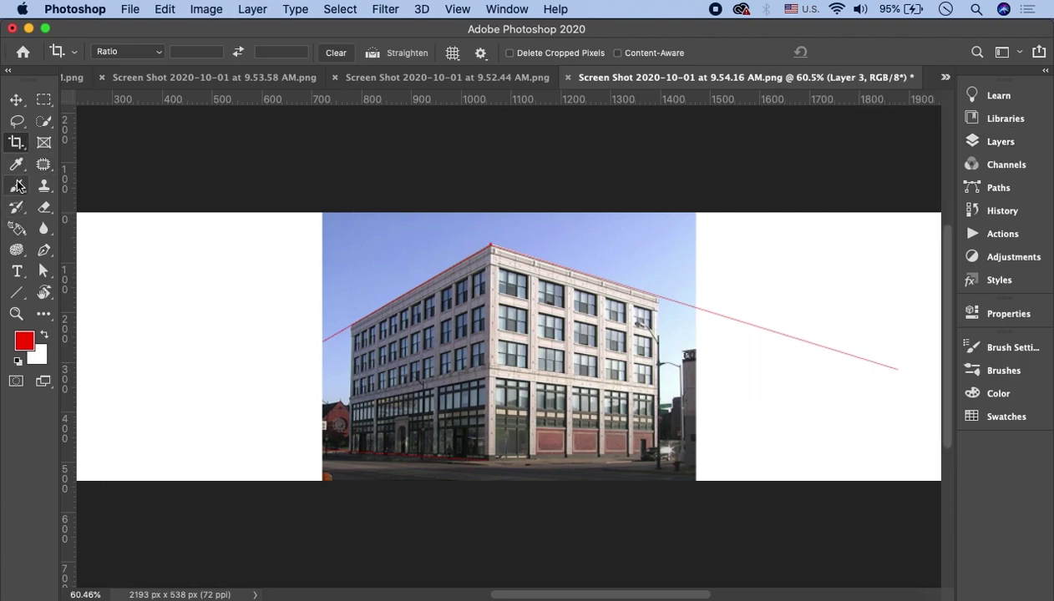
pyautogui.click(16, 292)
# Draw three red lines from the building's top corner, mid-height point and base converging at a left vanishing point.
pyautogui.moveTo(491, 245); pyautogui.dragTo(96, 463)
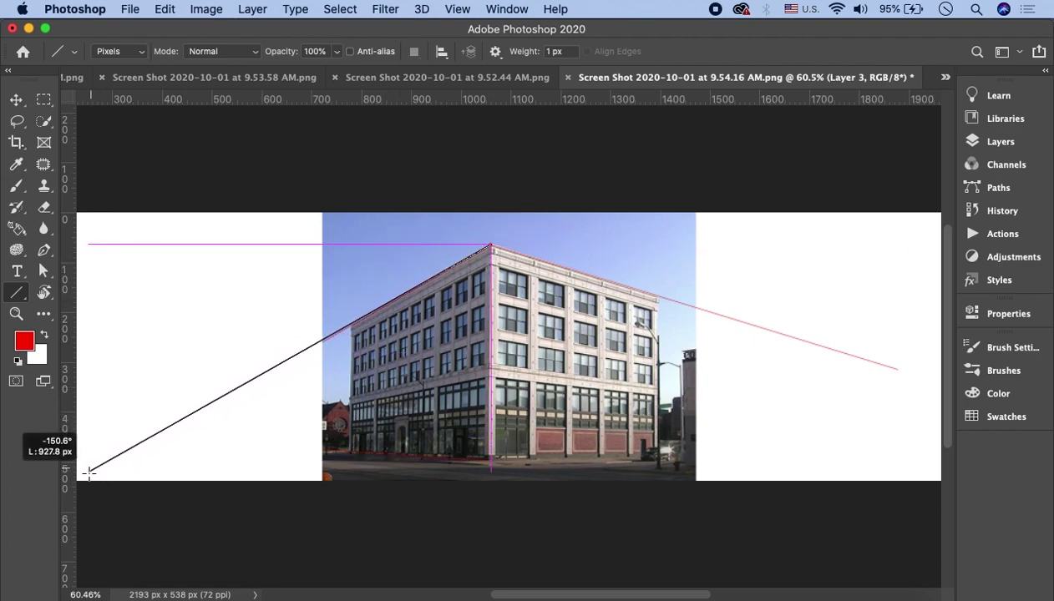
pyautogui.moveTo(96, 464); pyautogui.dragTo(85, 477)
pyautogui.moveTo(488, 458); pyautogui.dragTo(78, 440)
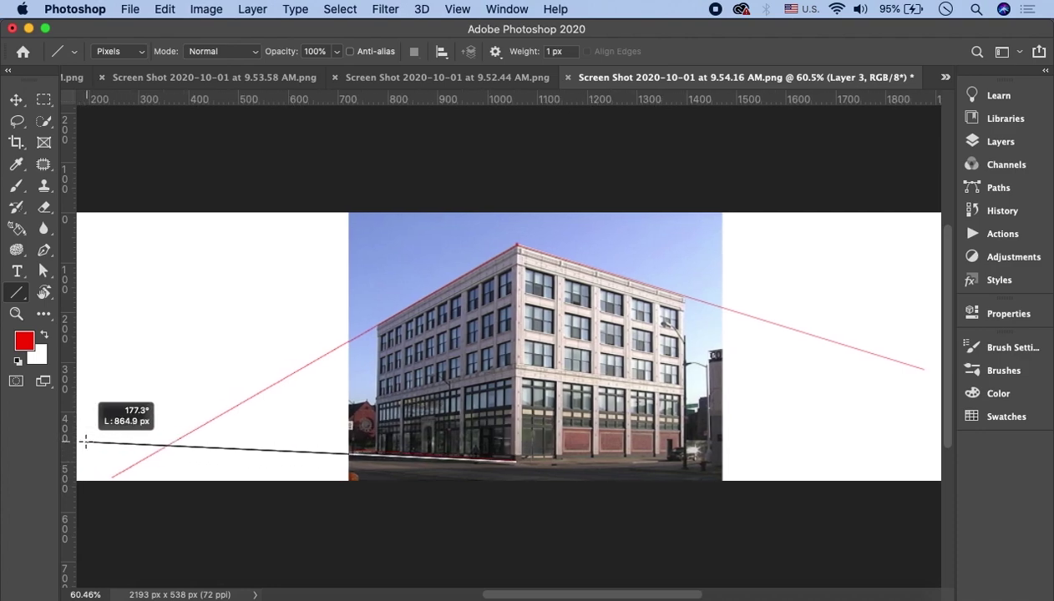
pyautogui.moveTo(76, 441); pyautogui.dragTo(85, 442)
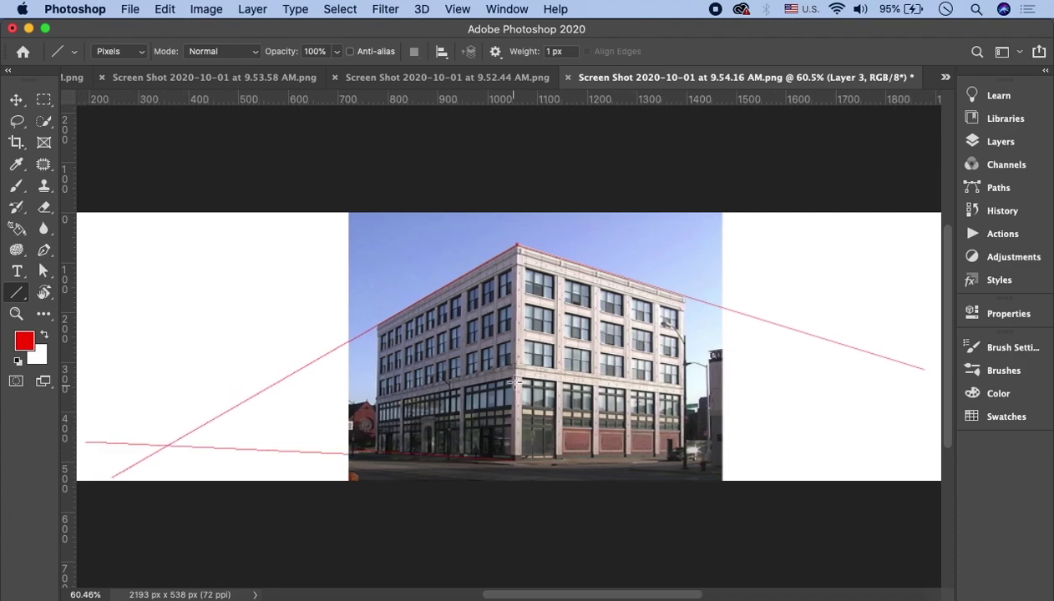
pyautogui.moveTo(515, 365); pyautogui.dragTo(98, 461)
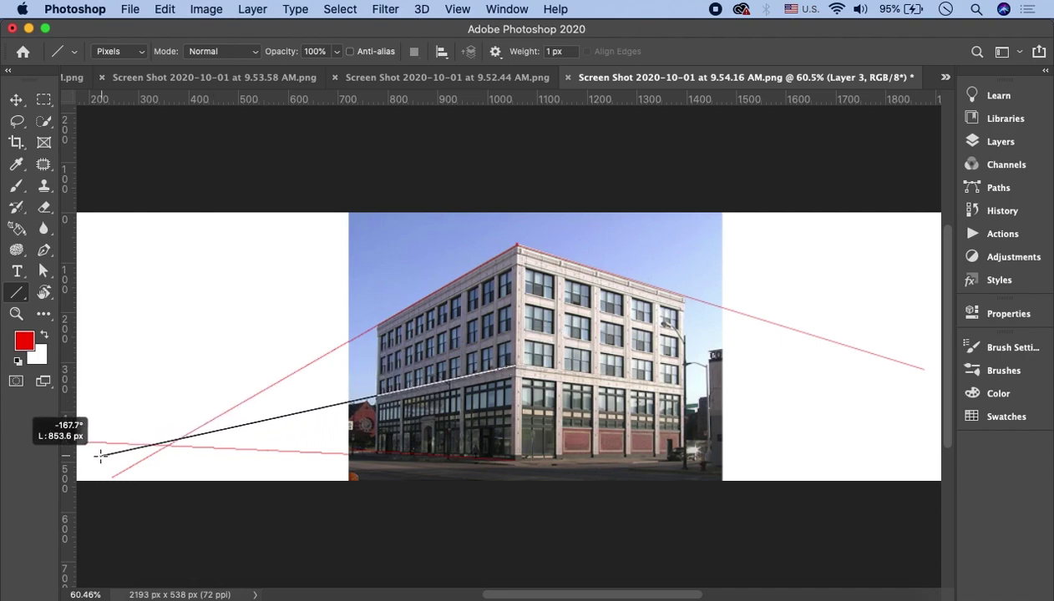
pyautogui.moveTo(98, 462); pyautogui.dragTo(97, 462)
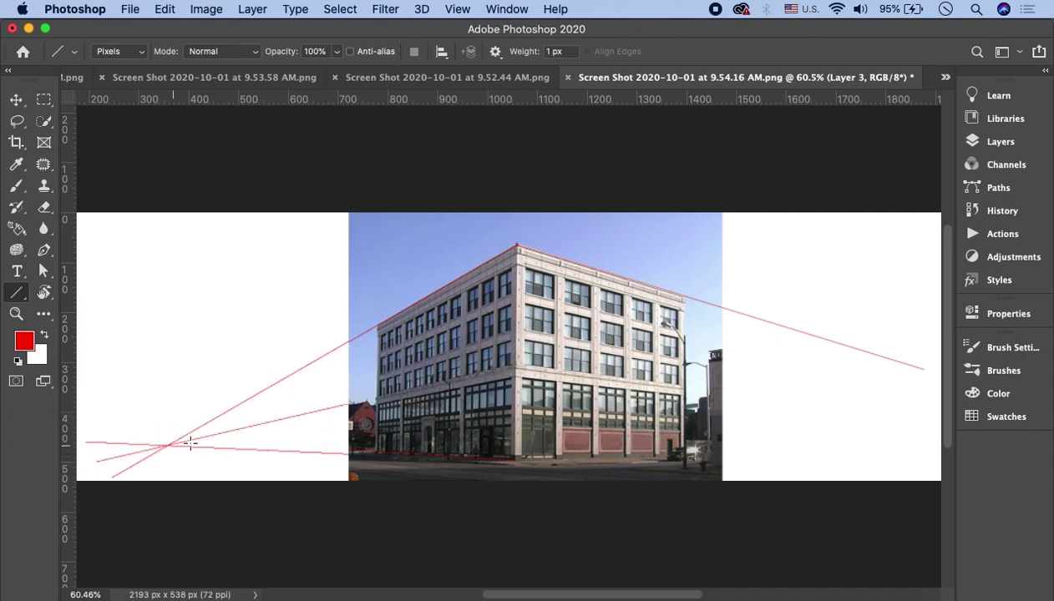
pyautogui.moveTo(166, 445); pyautogui.dragTo(166, 445)
pyautogui.hscroll(2, 717, 367)
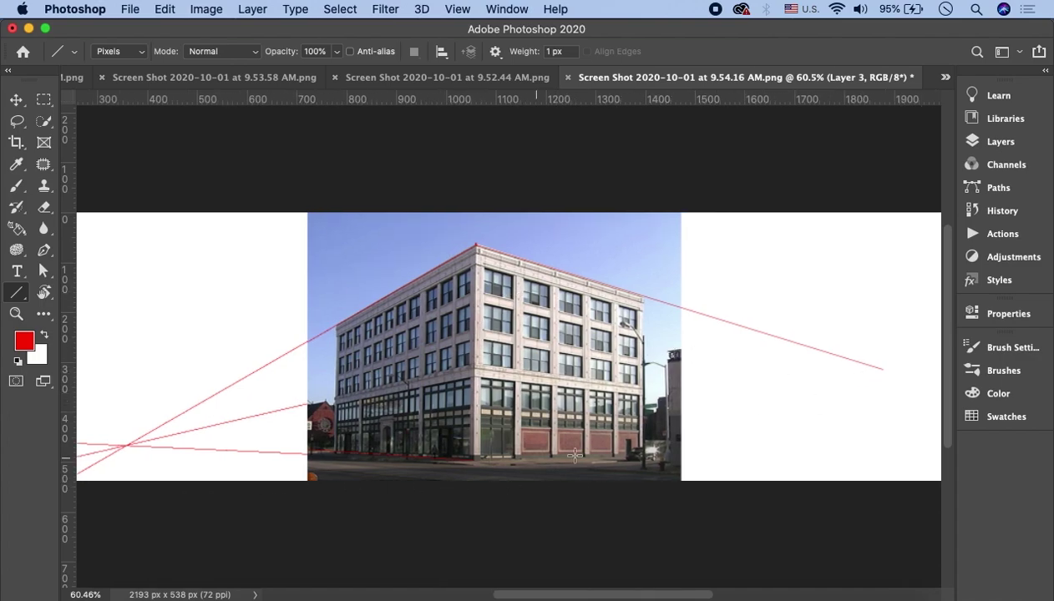
pyautogui.hscroll(-3, 366, 466)
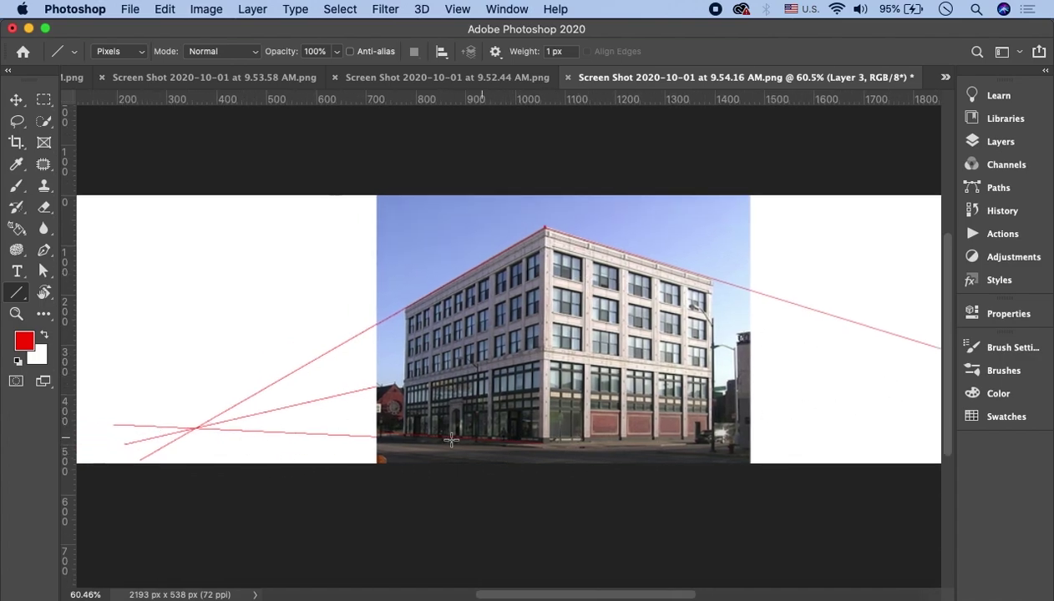
pyautogui.scroll(-2, 218, 424)
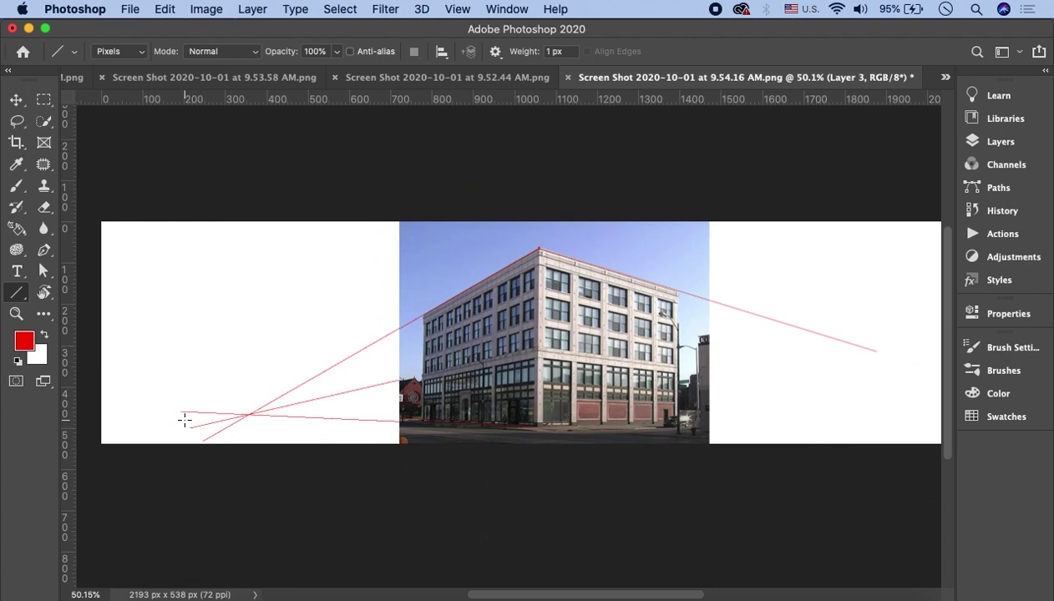
pyautogui.click(18, 183)
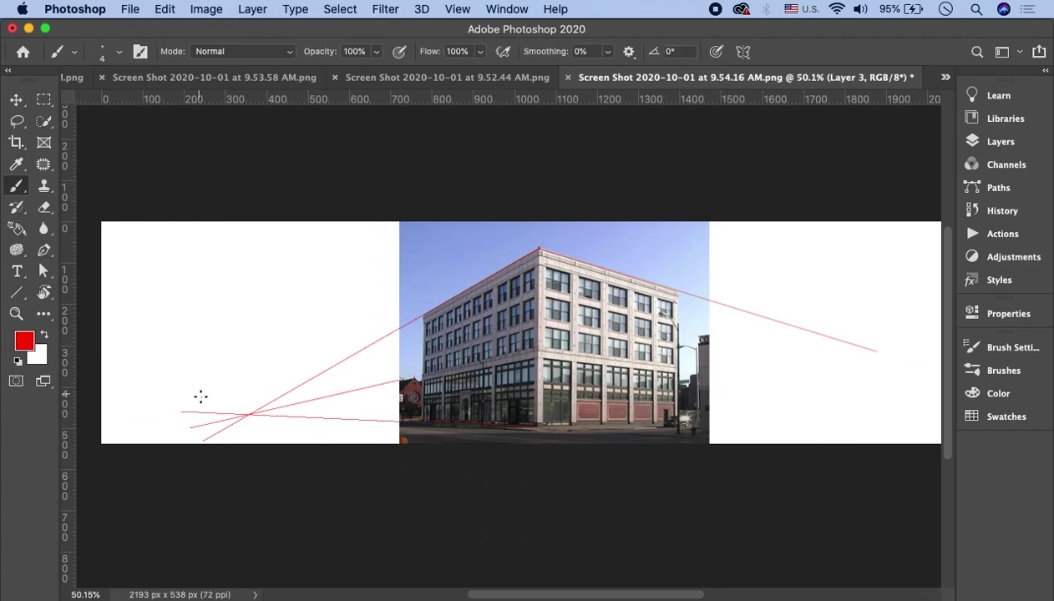
# Paint a thick red horizon through the left vanishing point, then switch to the 9.54.33 AM brick building photo.
pyautogui.moveTo(247, 415); pyautogui.dragTo(933, 394)
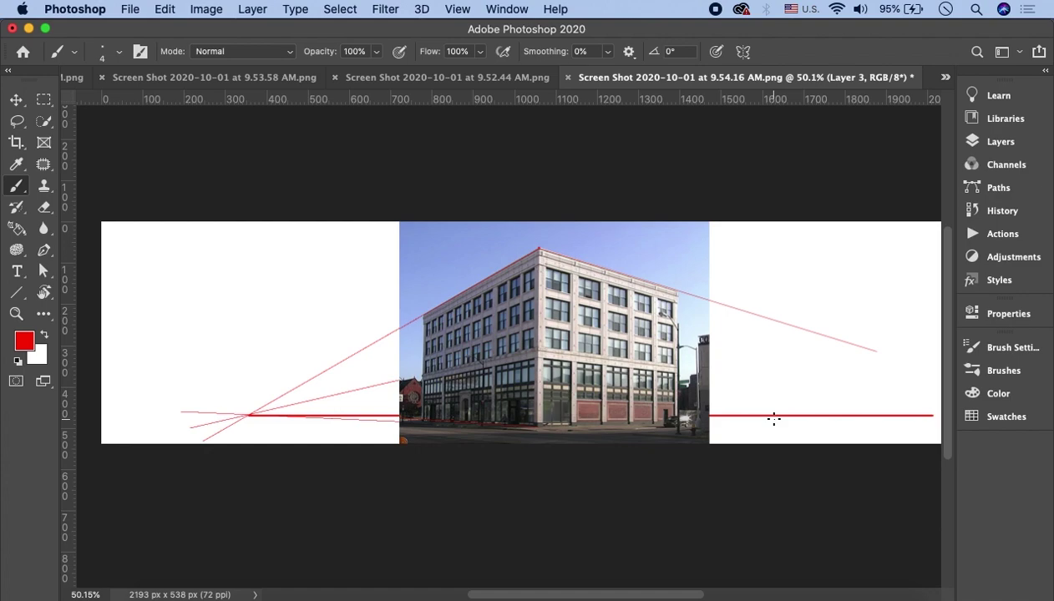
pyautogui.click(994, 142)
pyautogui.click(927, 87)
pyautogui.click(932, 77)
pyautogui.click(823, 190)
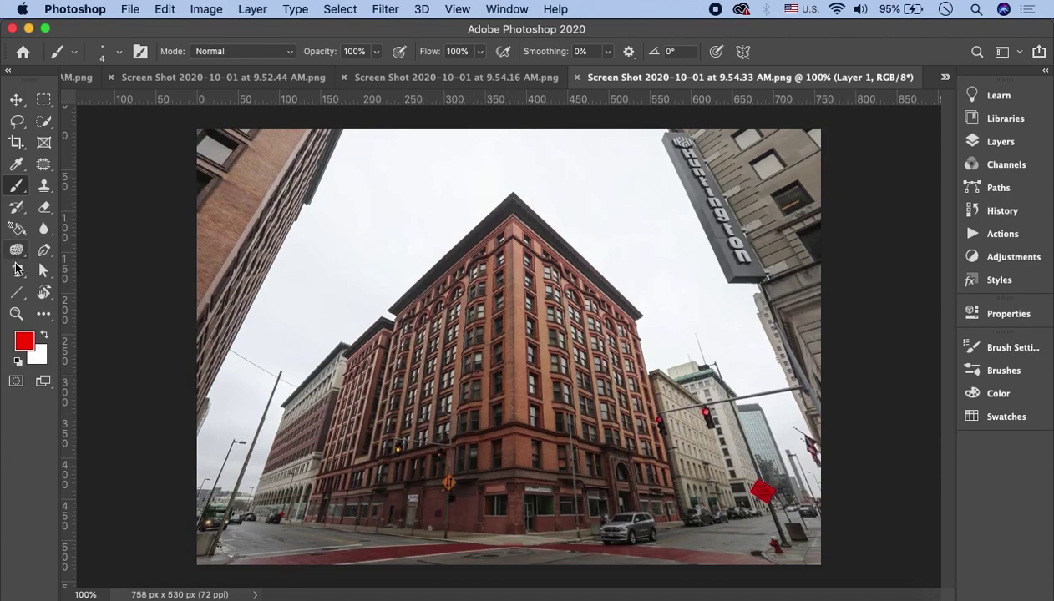
# Draw a red line from the brick building's peak down to the lower left, then zoom out.
pyautogui.click(16, 292)
pyautogui.moveTo(512, 195)
pyautogui.mouseDown()
pyautogui.moveTo(103, 544)
pyautogui.moveTo(86, 593)
pyautogui.mouseUp()
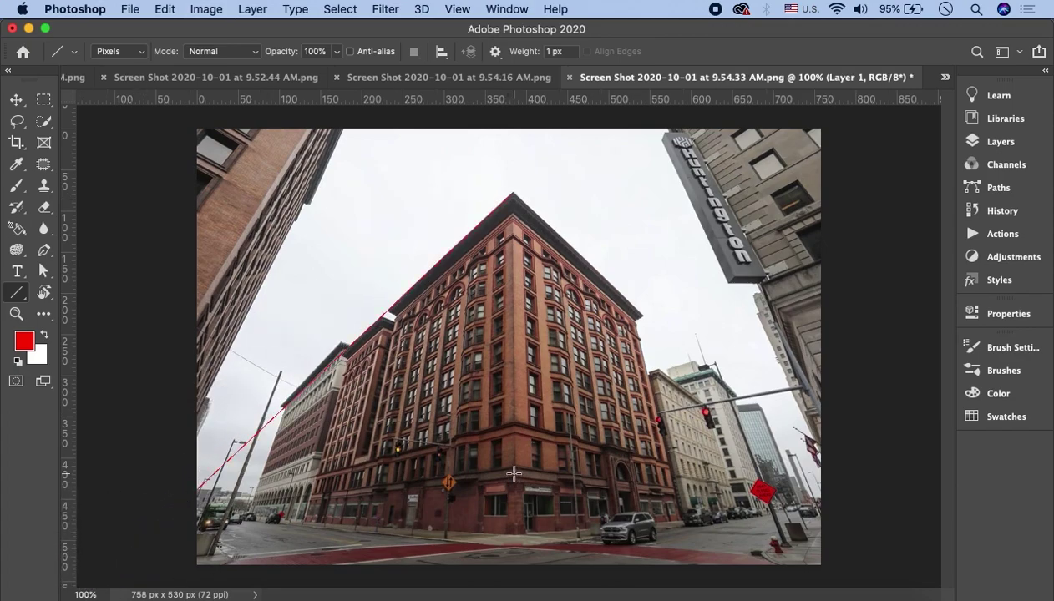
pyautogui.scroll(-2, 513, 458)
pyautogui.scroll(-2, 306, 346)
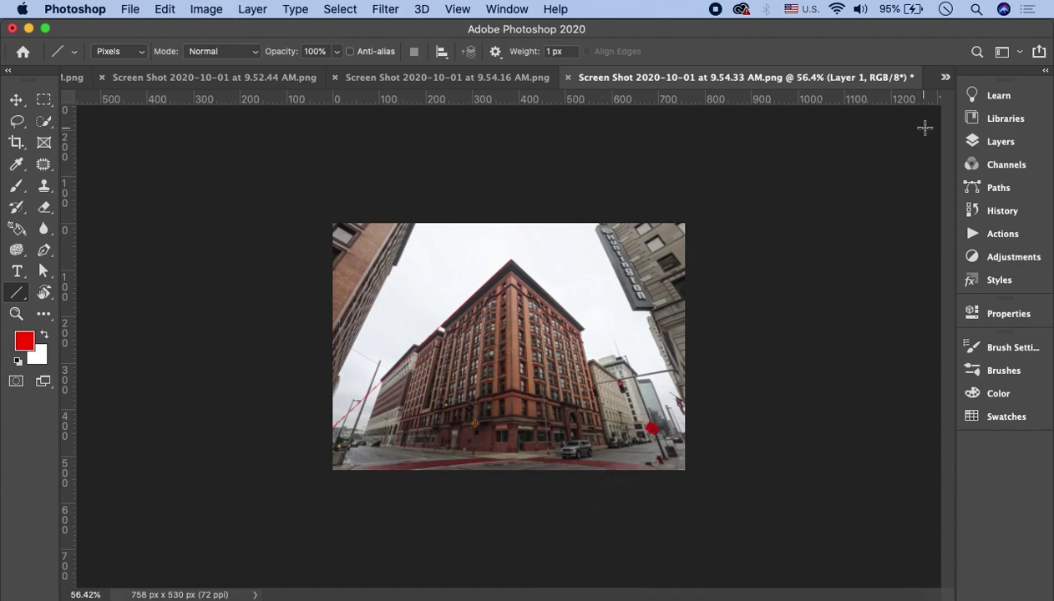
pyautogui.click(946, 77)
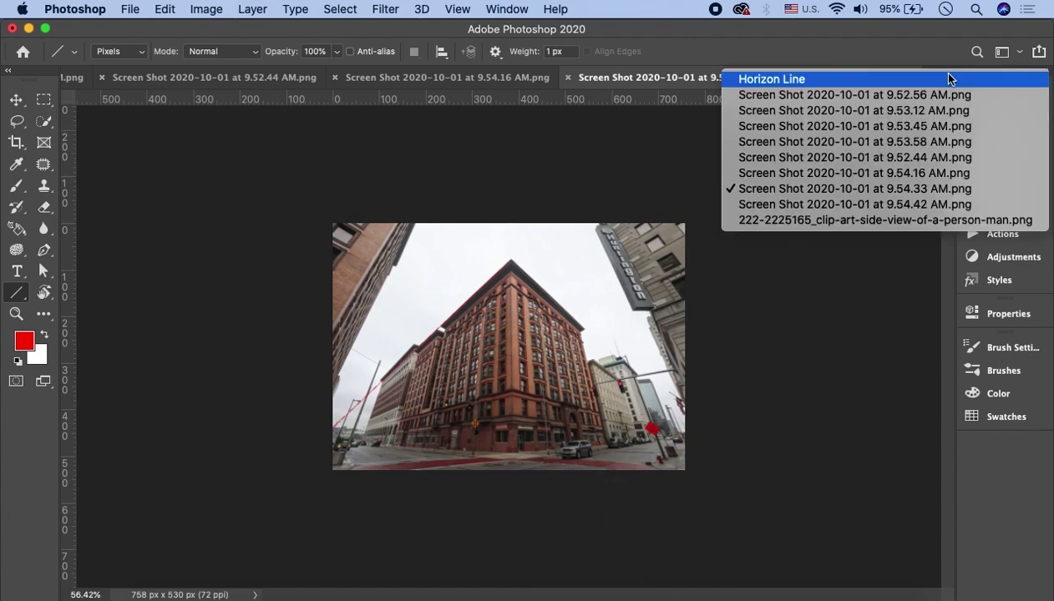
# Switch to the 9.54.42 AM aerial city photo and trace red lines along both crossing streets.
pyautogui.click(900, 205)
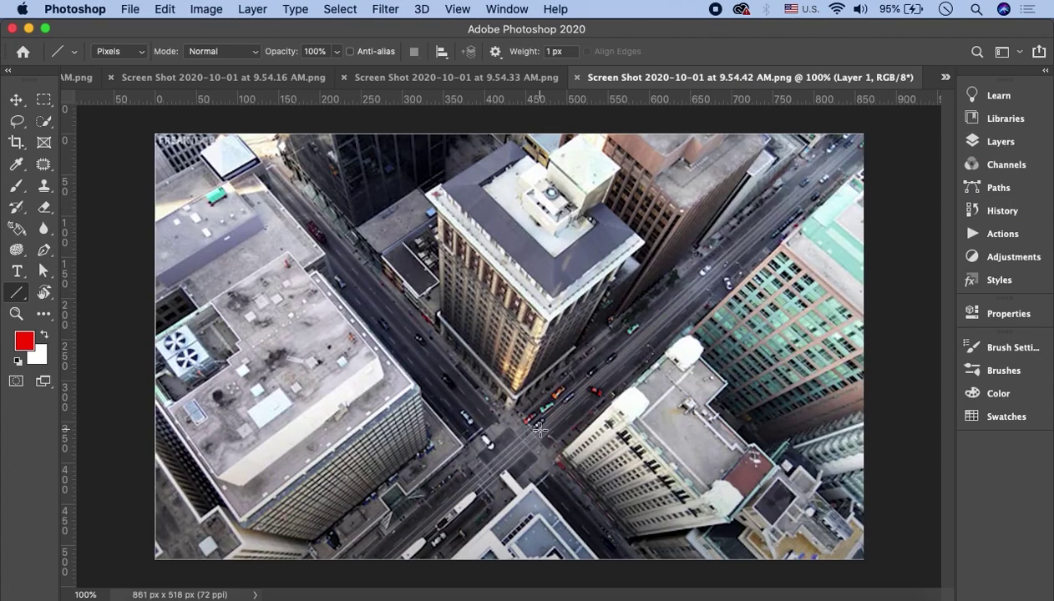
pyautogui.moveTo(520, 415); pyautogui.dragTo(936, 47)
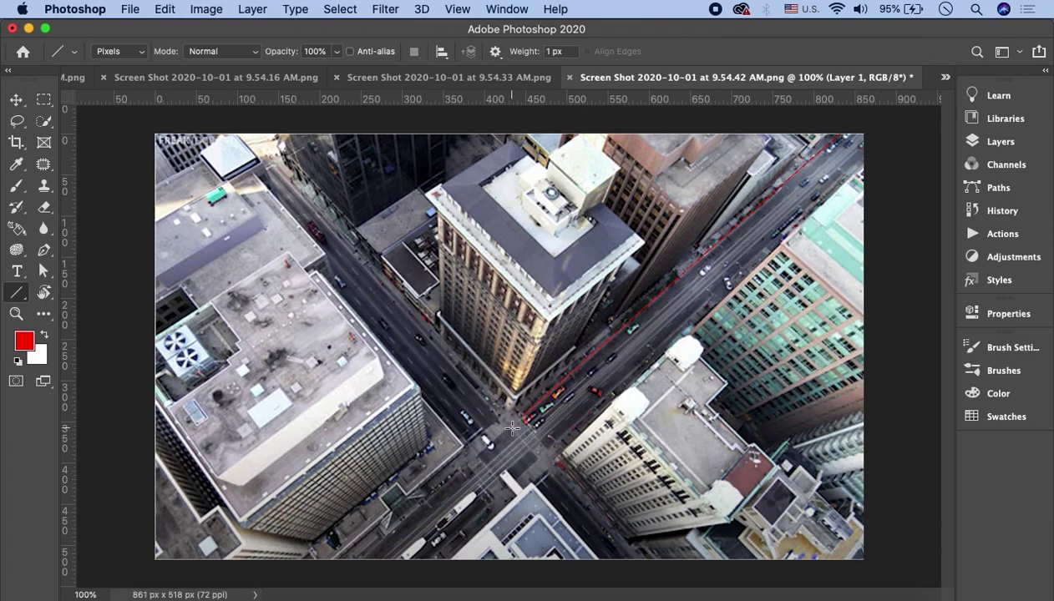
pyautogui.moveTo(253, 130); pyautogui.dragTo(683, 587)
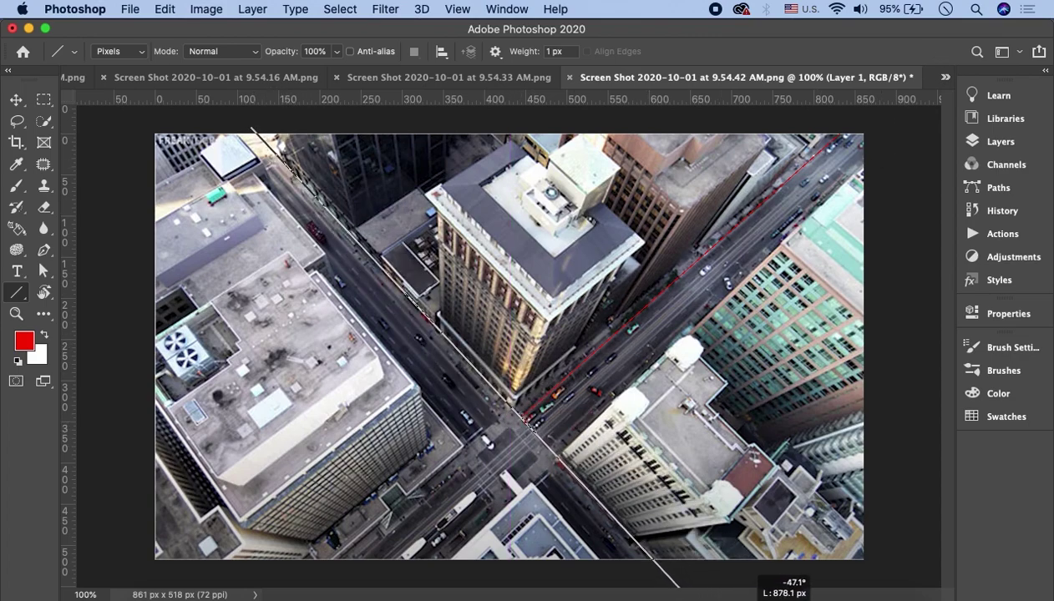
pyautogui.moveTo(683, 587); pyautogui.dragTo(680, 587)
# Add red lines from the intersection toward the lower left and along the left building's edge.
pyautogui.moveTo(520, 416); pyautogui.dragTo(305, 587)
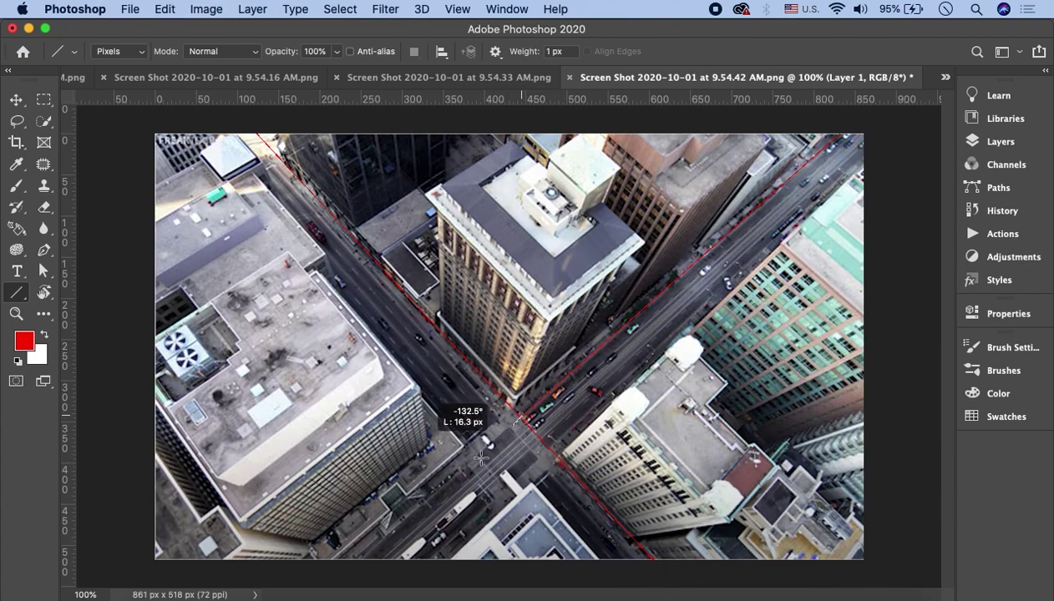
pyautogui.moveTo(305, 587); pyautogui.dragTo(304, 588)
pyautogui.moveTo(224, 171)
pyautogui.mouseDown()
pyautogui.moveTo(614, 587)
pyautogui.moveTo(591, 587)
pyautogui.mouseUp()
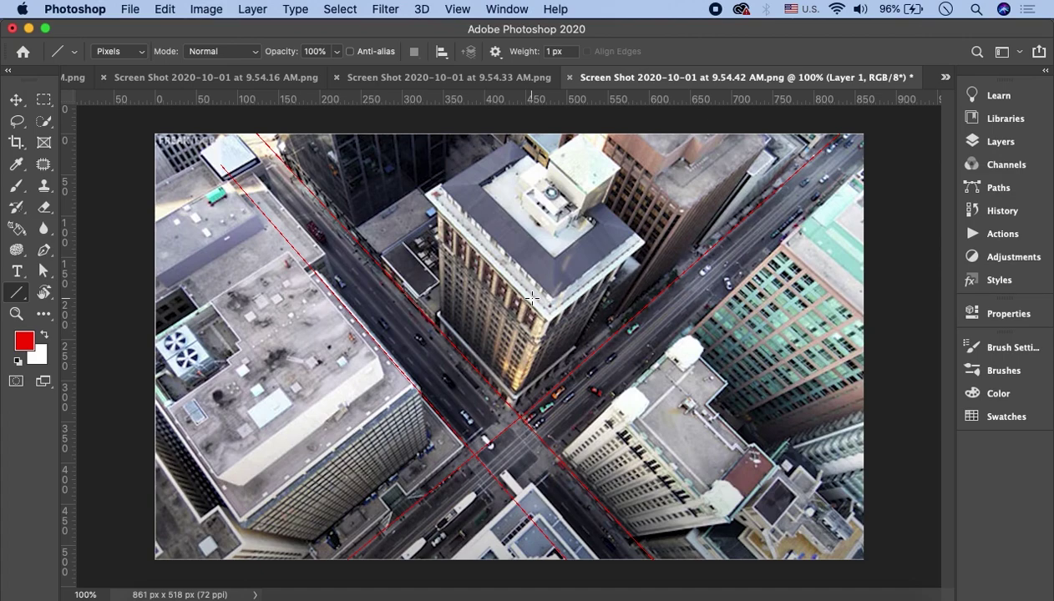
pyautogui.click(945, 77)
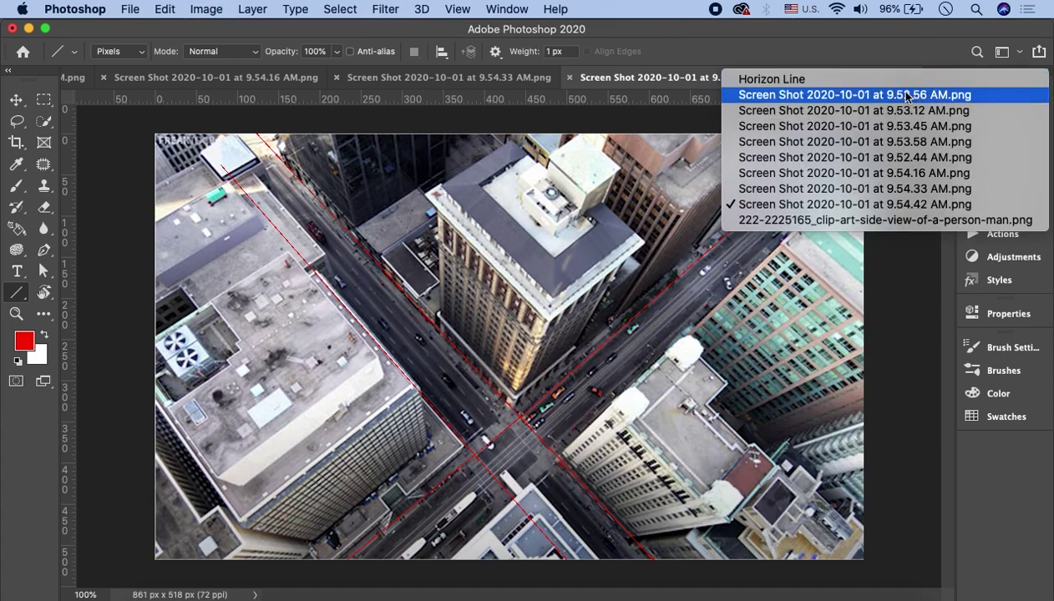
# Switch back to the Horizon Line document with the perspective box and horizon lines.
pyautogui.click(777, 79)
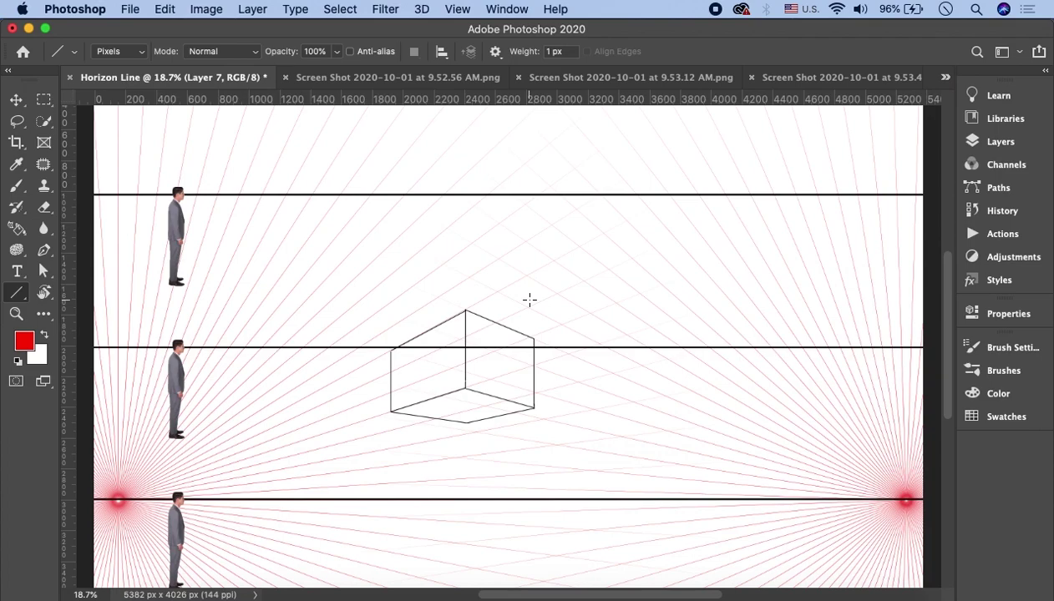